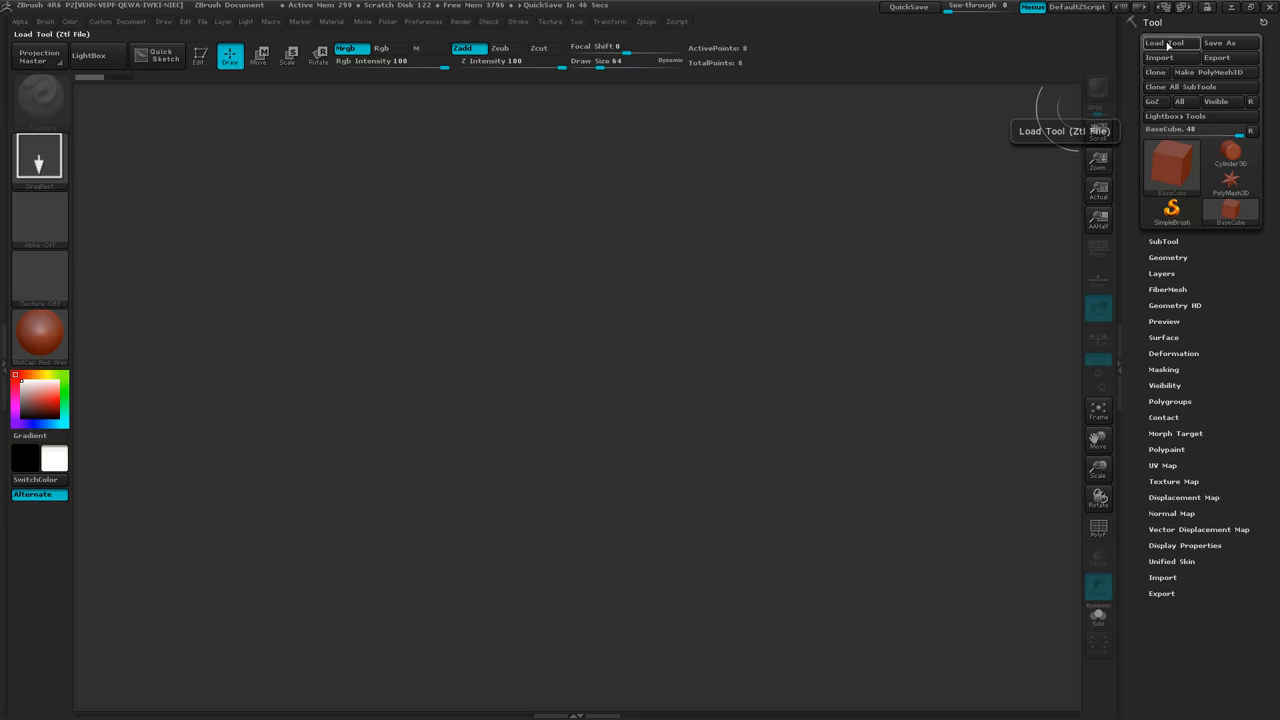
Load the BaseCube.ZTL tool, draw it on the canvas and enter Edit mode.
click(1167, 44)
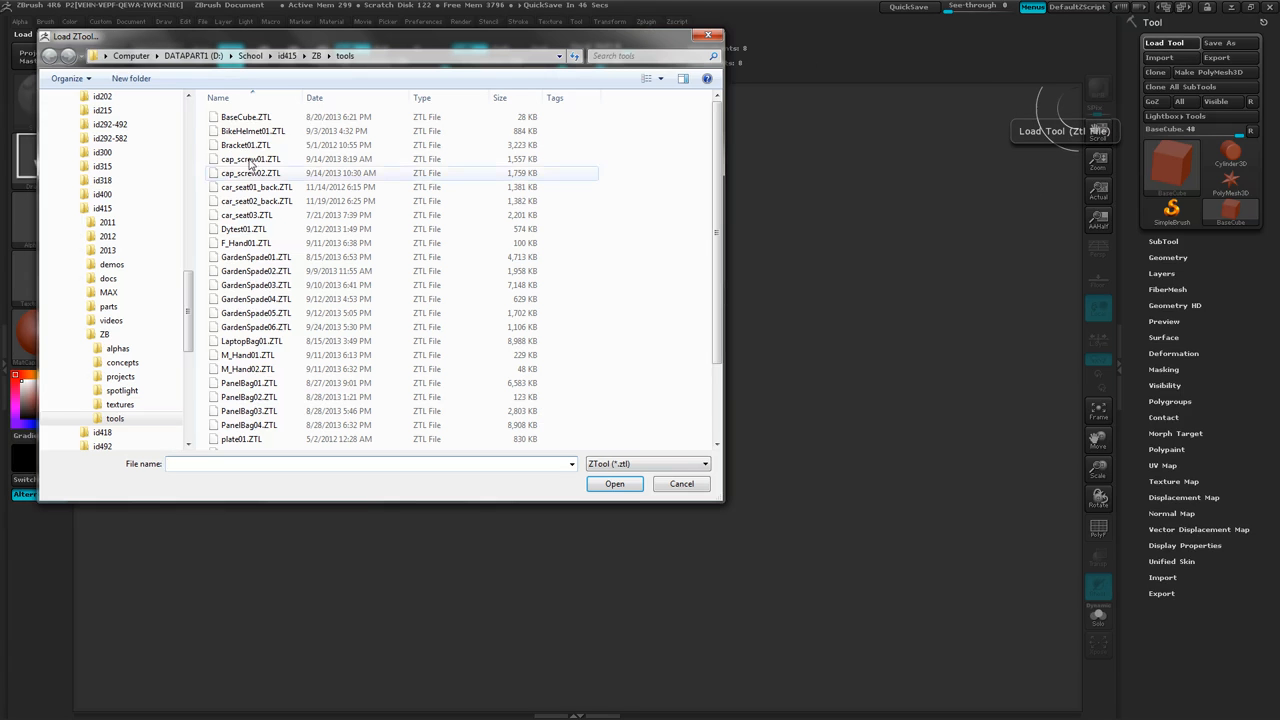
click(240, 118)
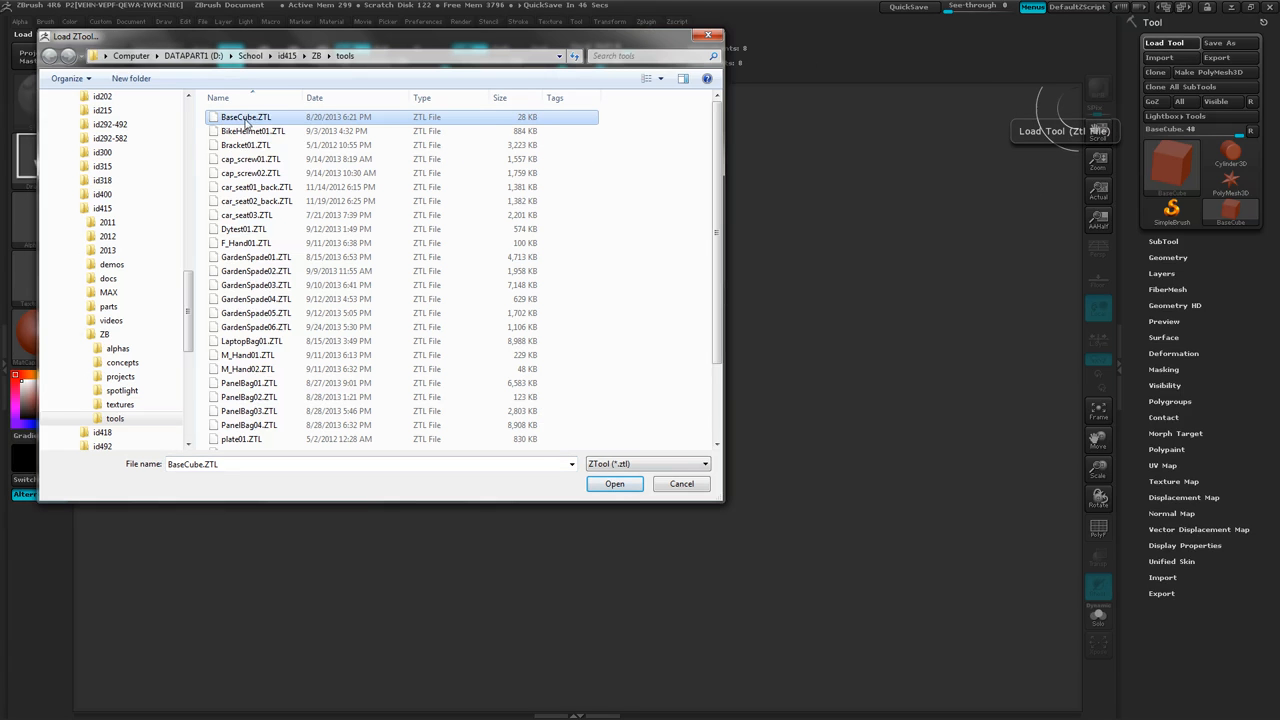
double_click(219, 120)
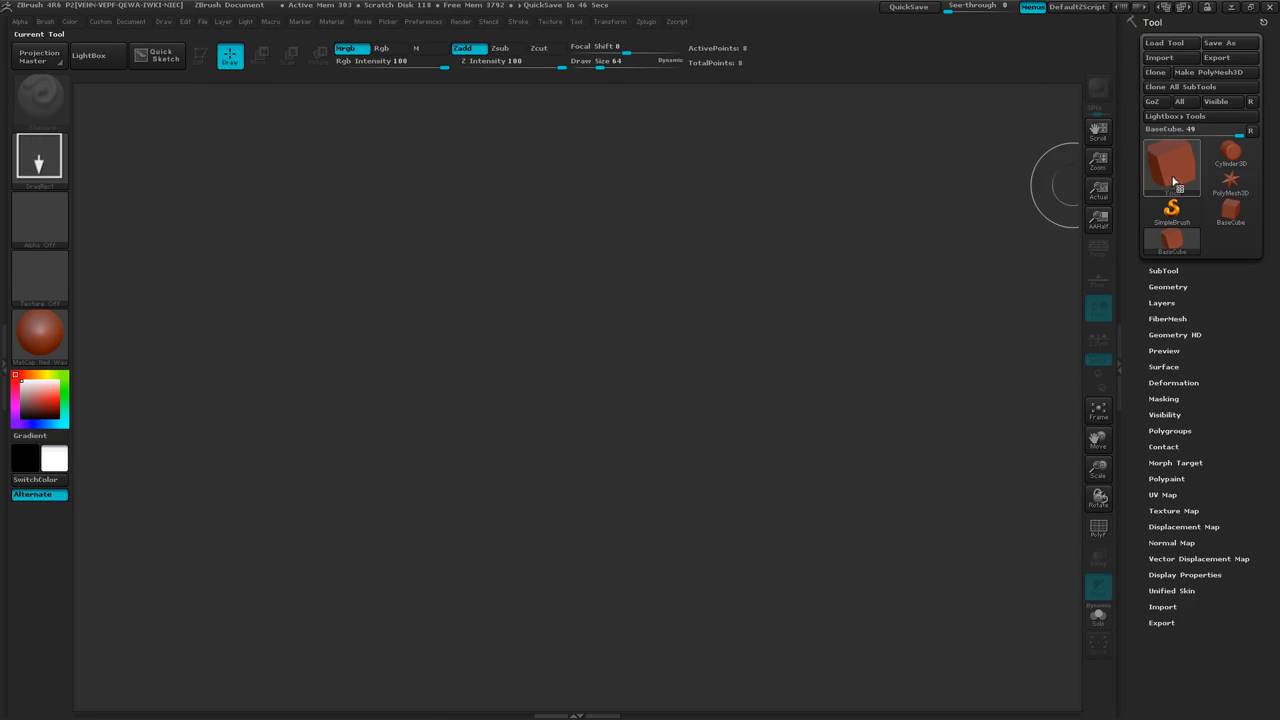
mouse_move(563, 391)
mouse_down()
mouse_move(826, 408)
mouse_move(963, 480)
mouse_up()
click(201, 55)
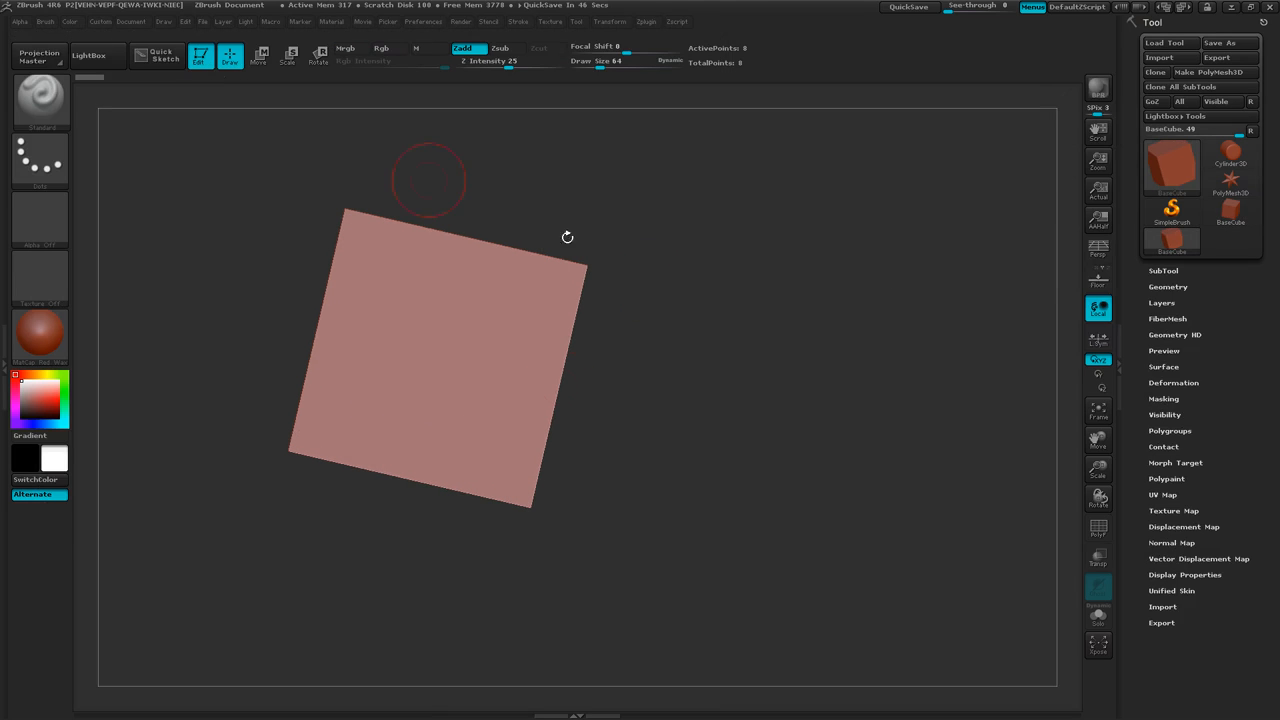
Show the floor grid beneath the cube and view both from an angle above.
click(1098, 280)
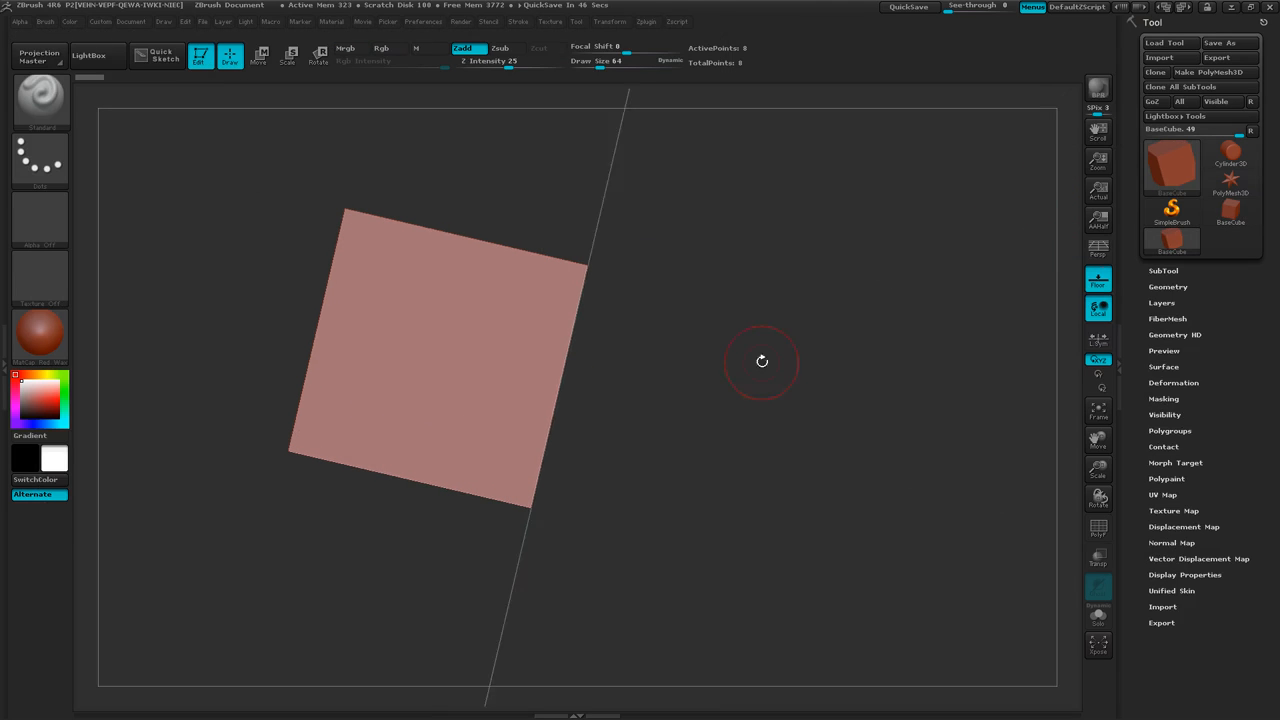
mouse_move(760, 360)
mouse_down()
mouse_move(830, 313)
mouse_move(801, 416)
mouse_move(815, 261)
mouse_move(746, 237)
mouse_move(700, 336)
mouse_move(734, 458)
mouse_move(633, 470)
mouse_up()
key(space)
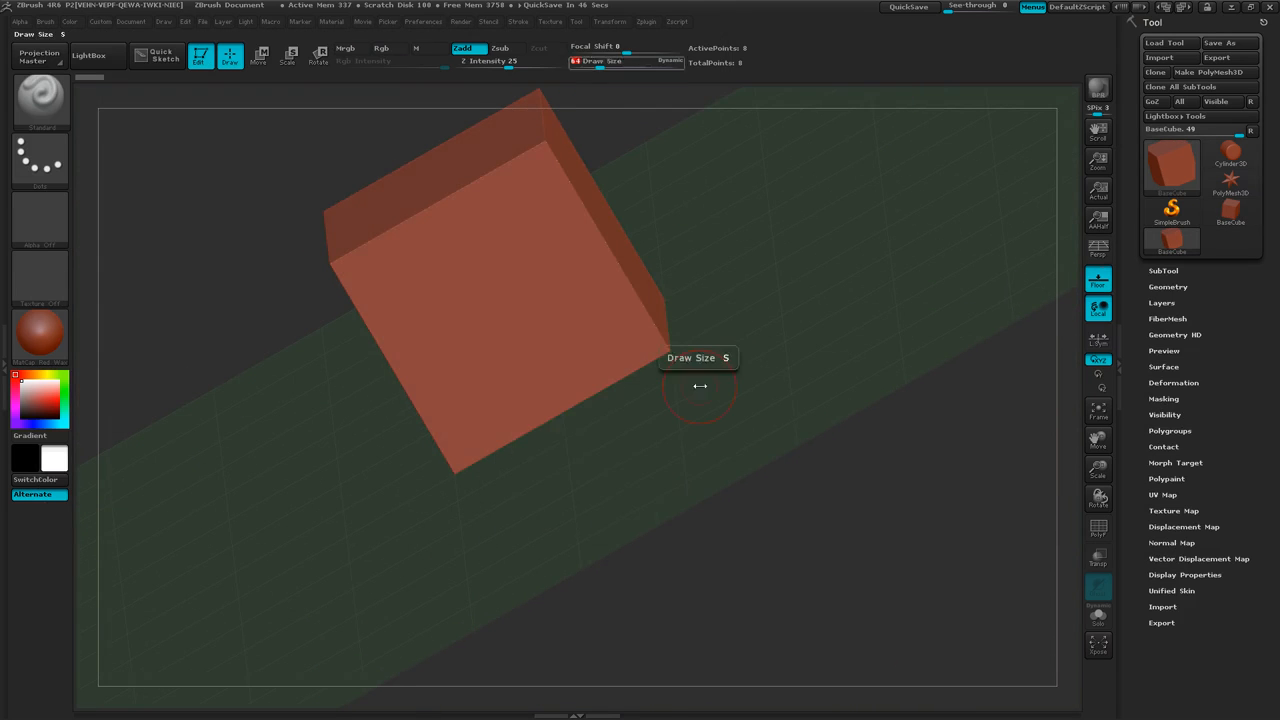
mouse_move(702, 385)
mouse_down()
mouse_move(733, 318)
mouse_move(750, 345)
mouse_move(733, 392)
mouse_up()
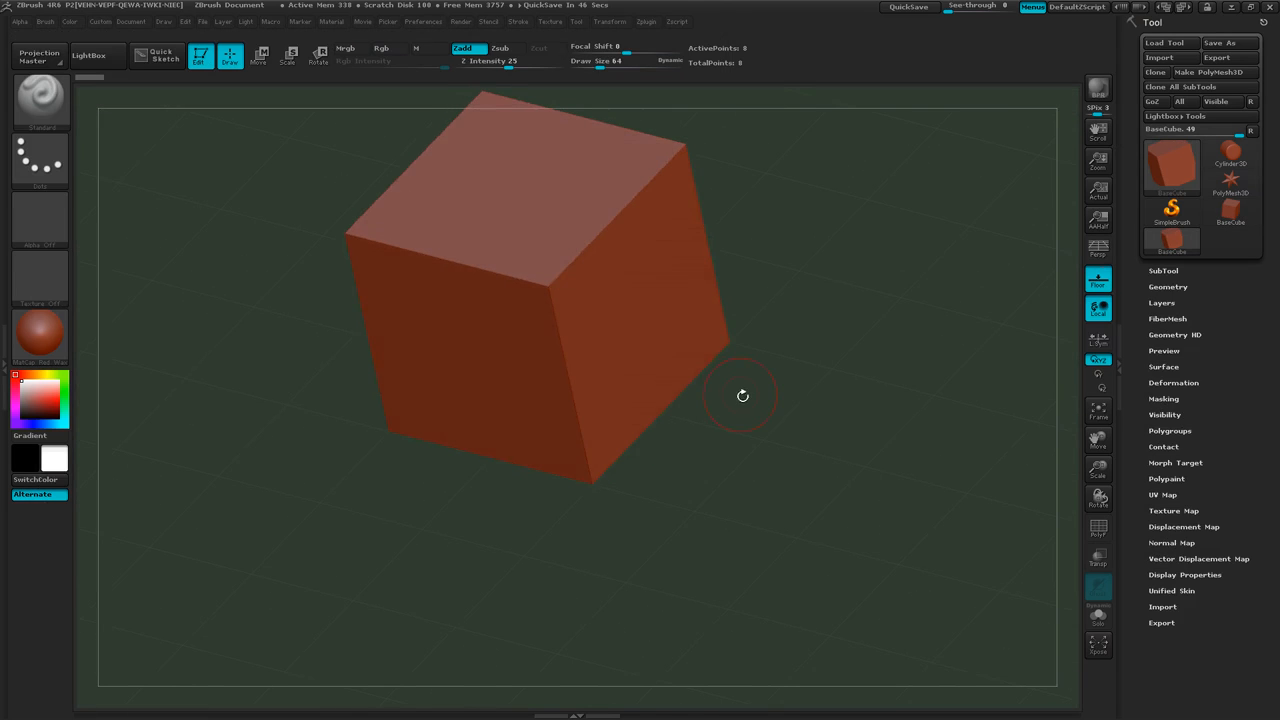
mouse_move(769, 411)
ctrl+right_down()
mouse_move(660, 430)
mouse_move(652, 444)
mouse_move(622, 400)
ctrl+right_up()
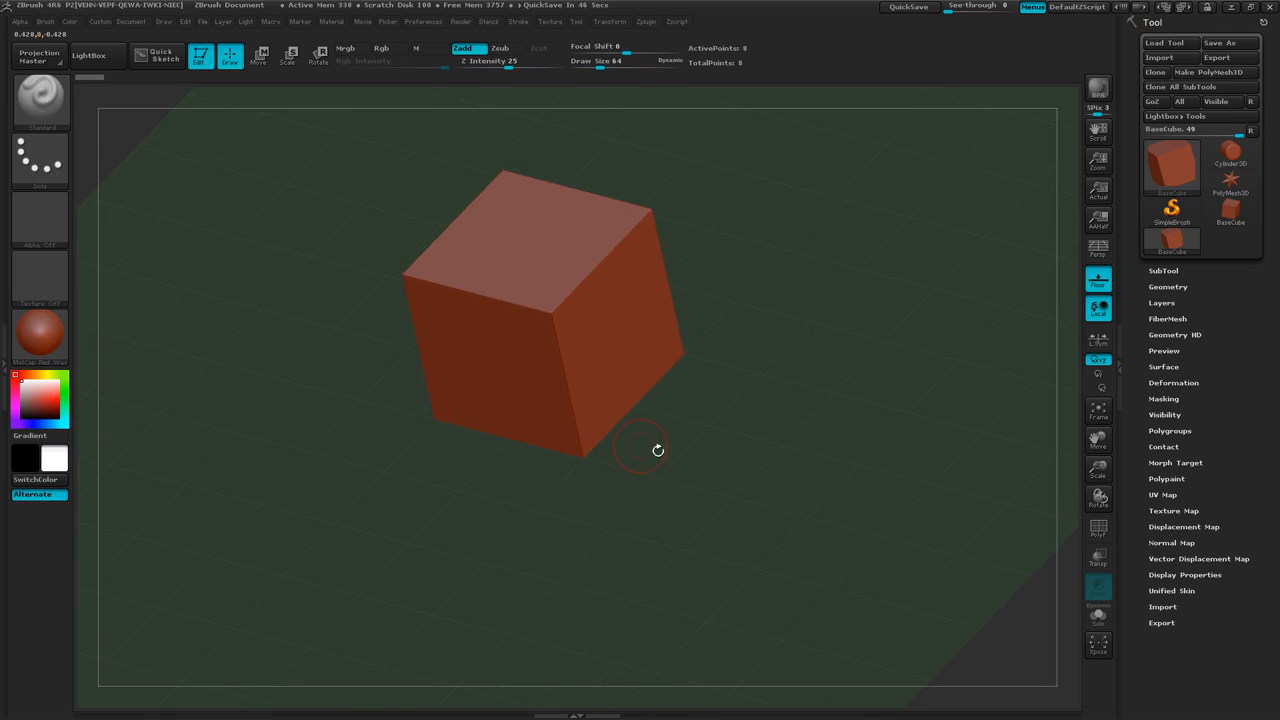
drag(685, 447, 693, 442)
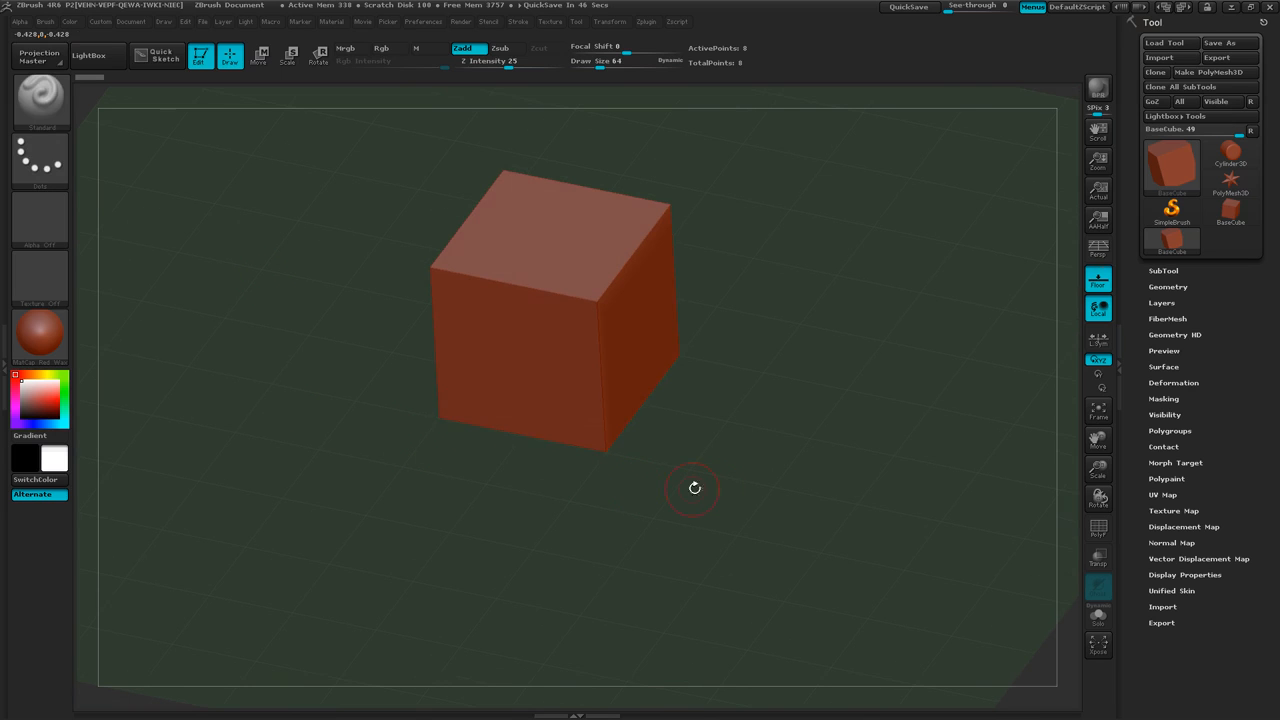
mouse_move(726, 487)
ctrl+right_down()
mouse_move(663, 467)
mouse_move(704, 477)
ctrl+right_up()
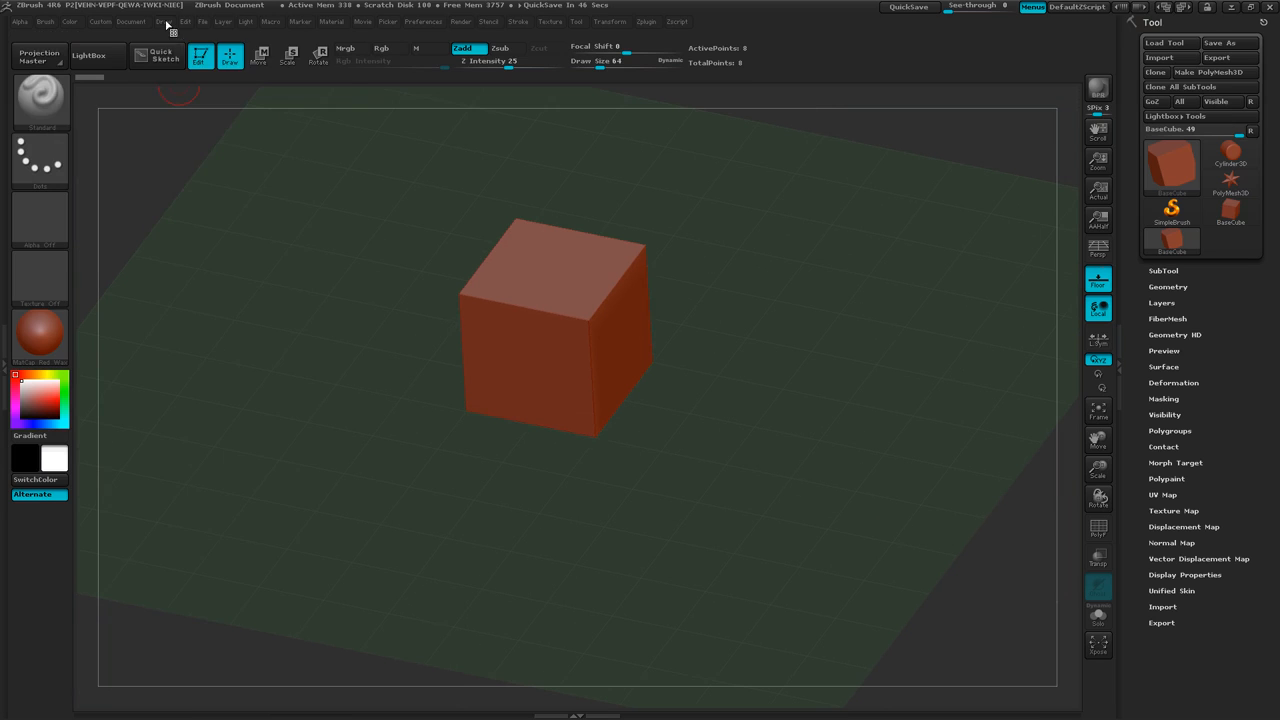
Open the side tray and dock the Draw palette in it.
click(165, 22)
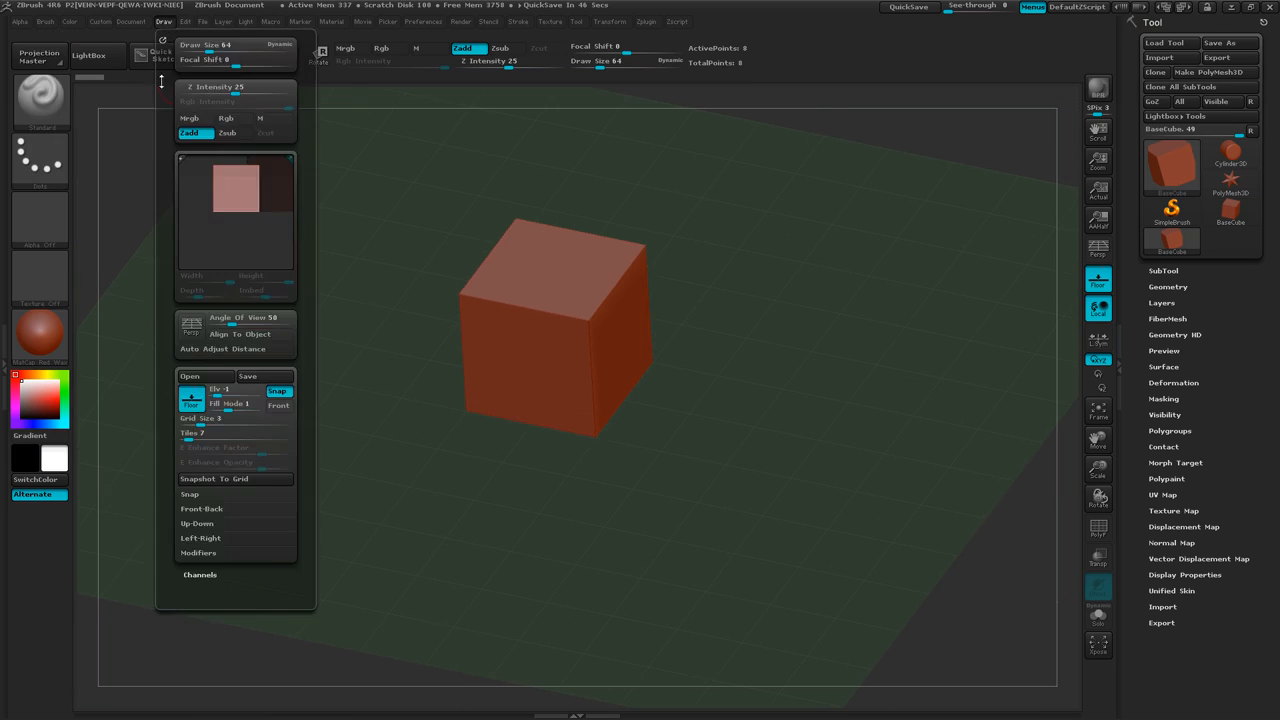
click(4, 345)
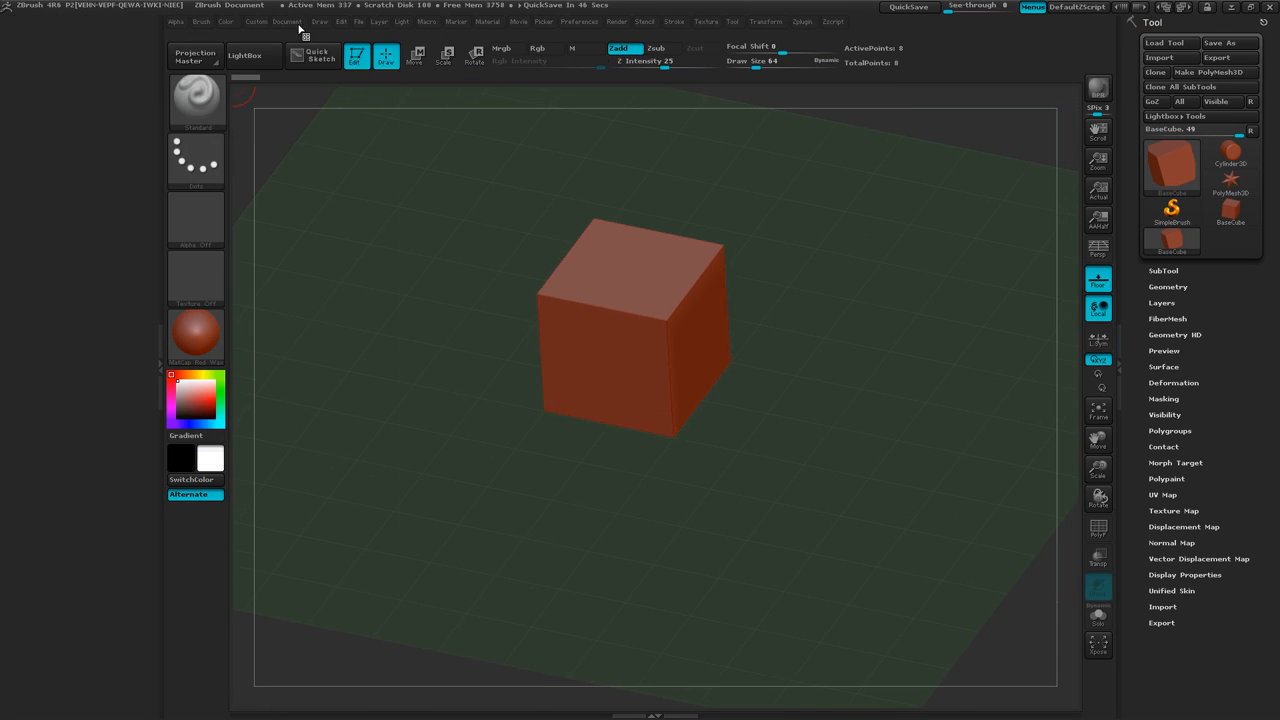
click(318, 22)
drag(318, 36, 45, 82)
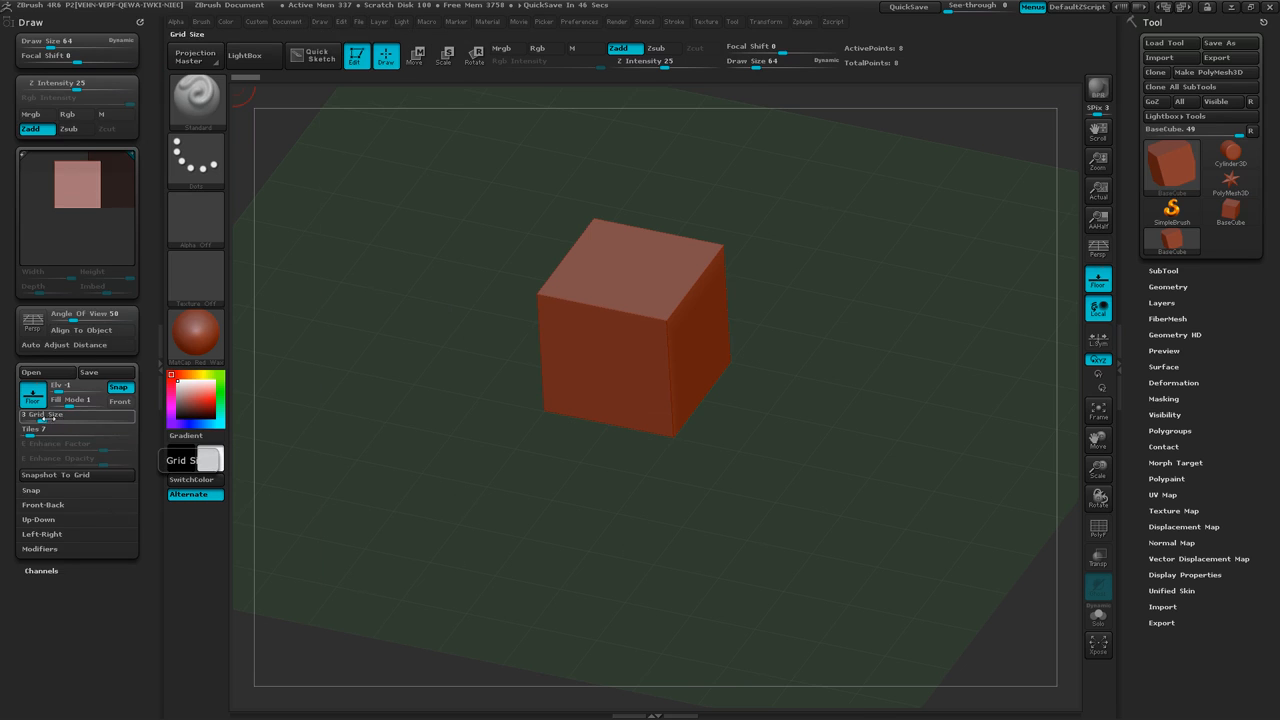
Try a larger floor grid with 16 tiles, restore grid size 3 and 7 tiles, and undock the Draw palette.
drag(42, 418, 38, 431)
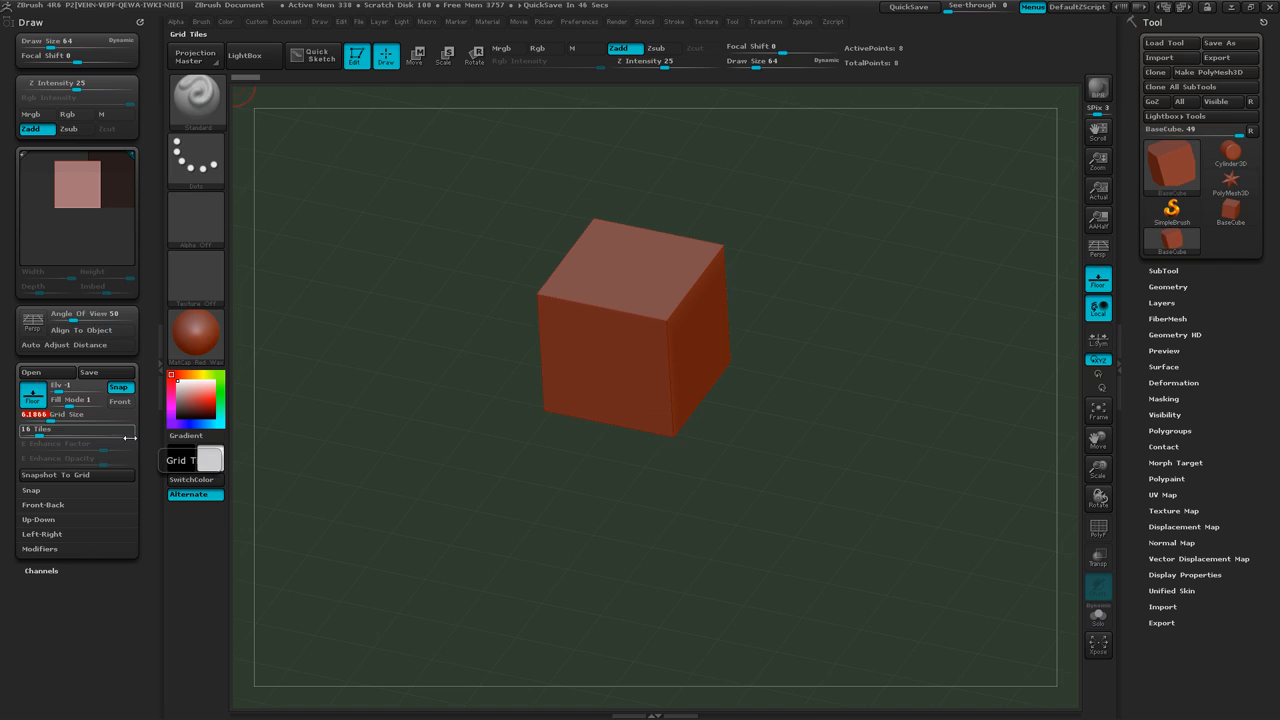
text(3)
click(50, 430)
key(Return)
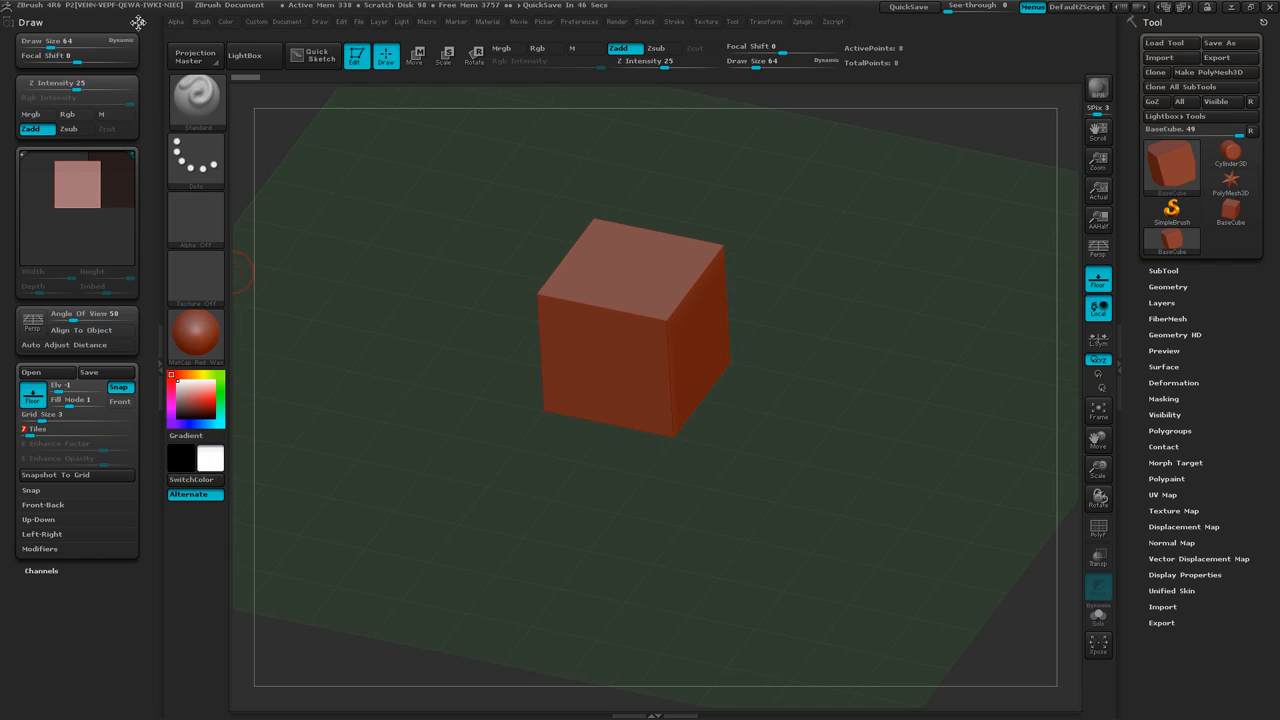
drag(138, 22, 337, 194)
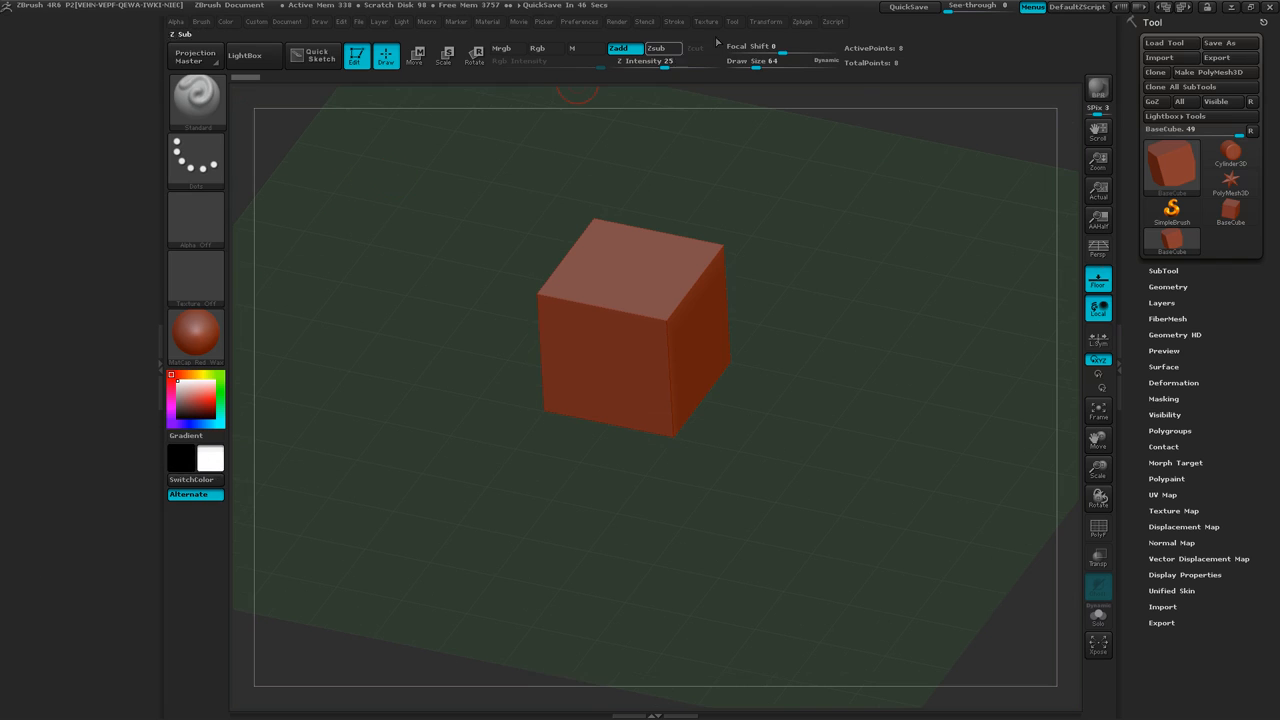
Dock the Zplugin palette in the side tray with the 3D Print Exporter section expanded.
click(801, 22)
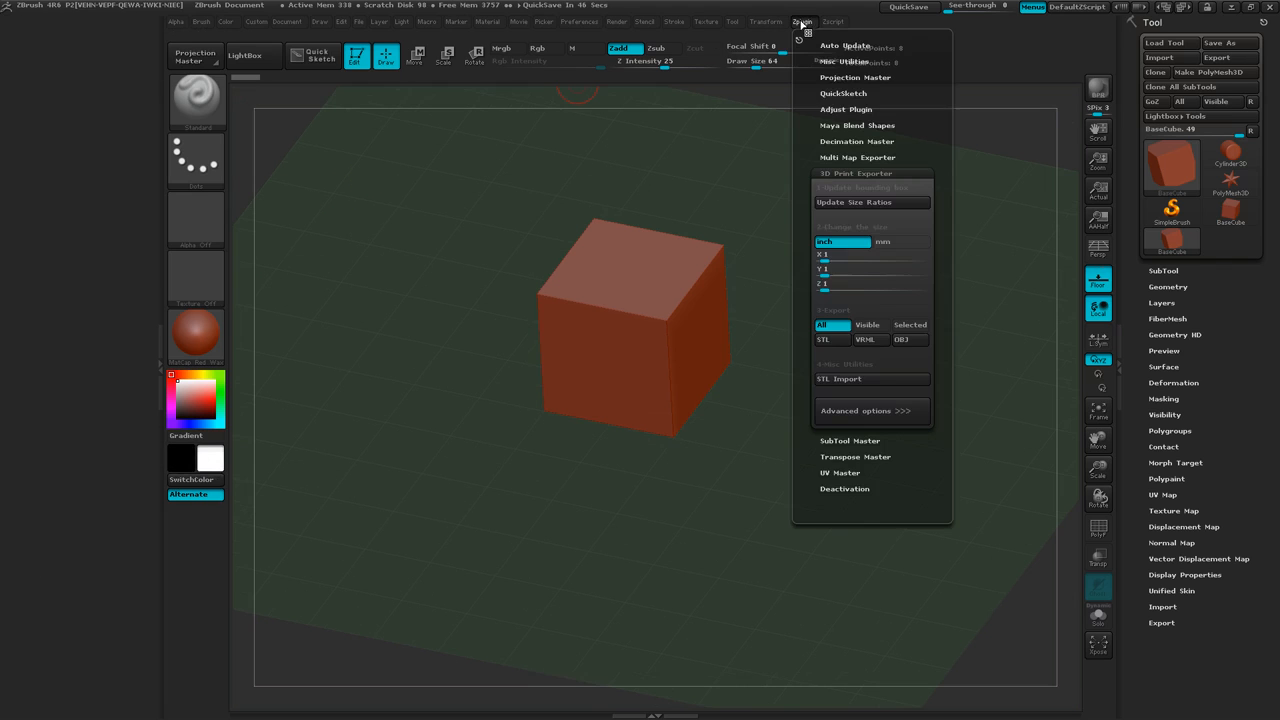
click(872, 172)
click(872, 172)
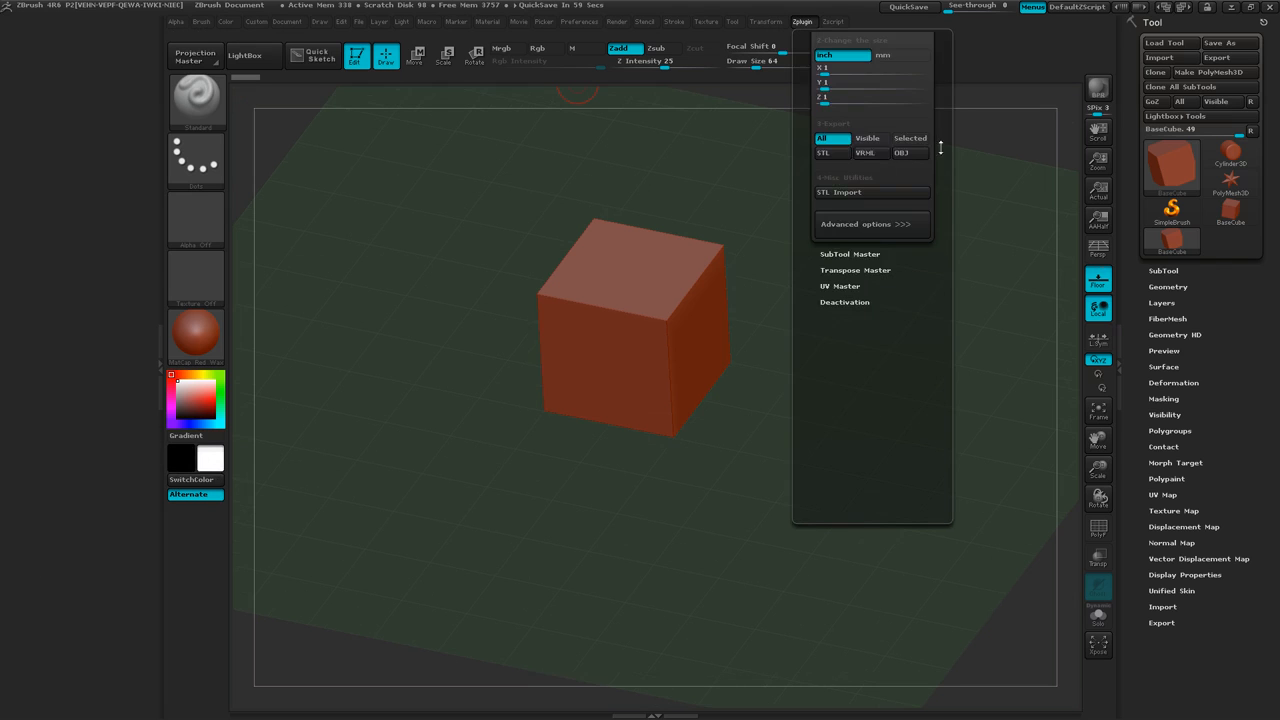
drag(940, 147, 945, 289)
drag(800, 38, 63, 150)
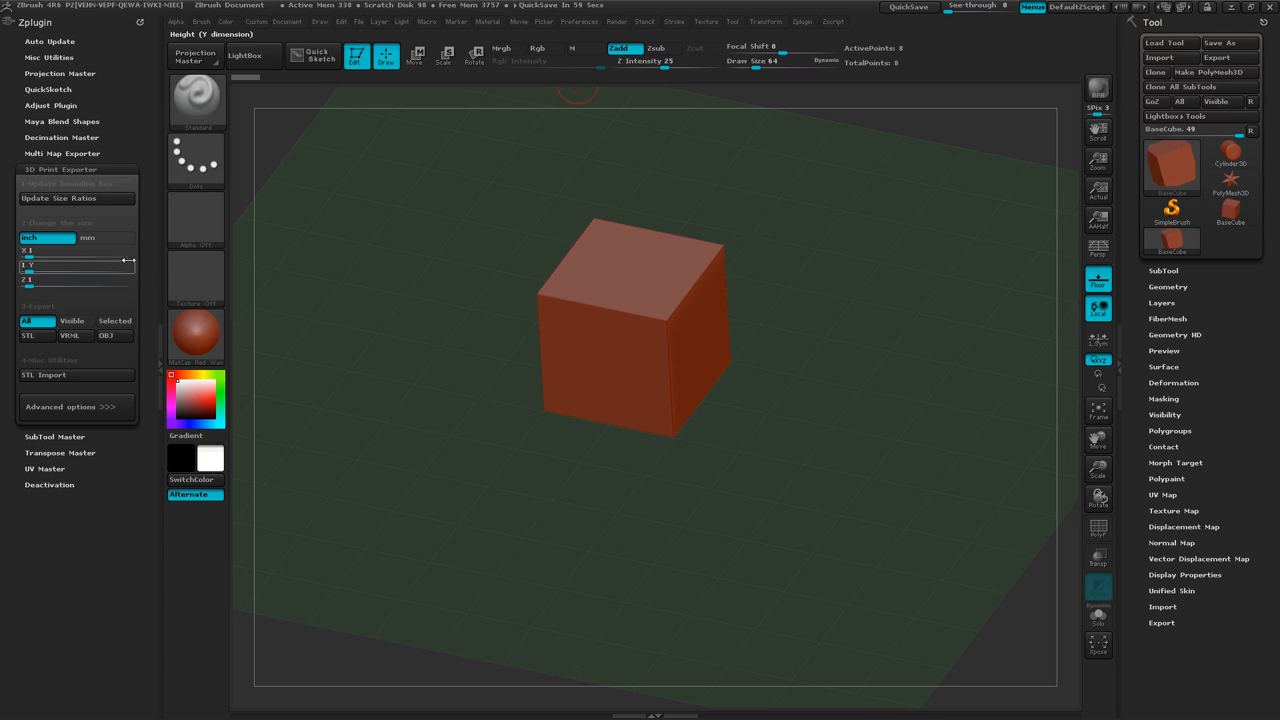
Update the size ratios in 3D Print Exporter to read the cube's dimensions in inches.
click(48, 196)
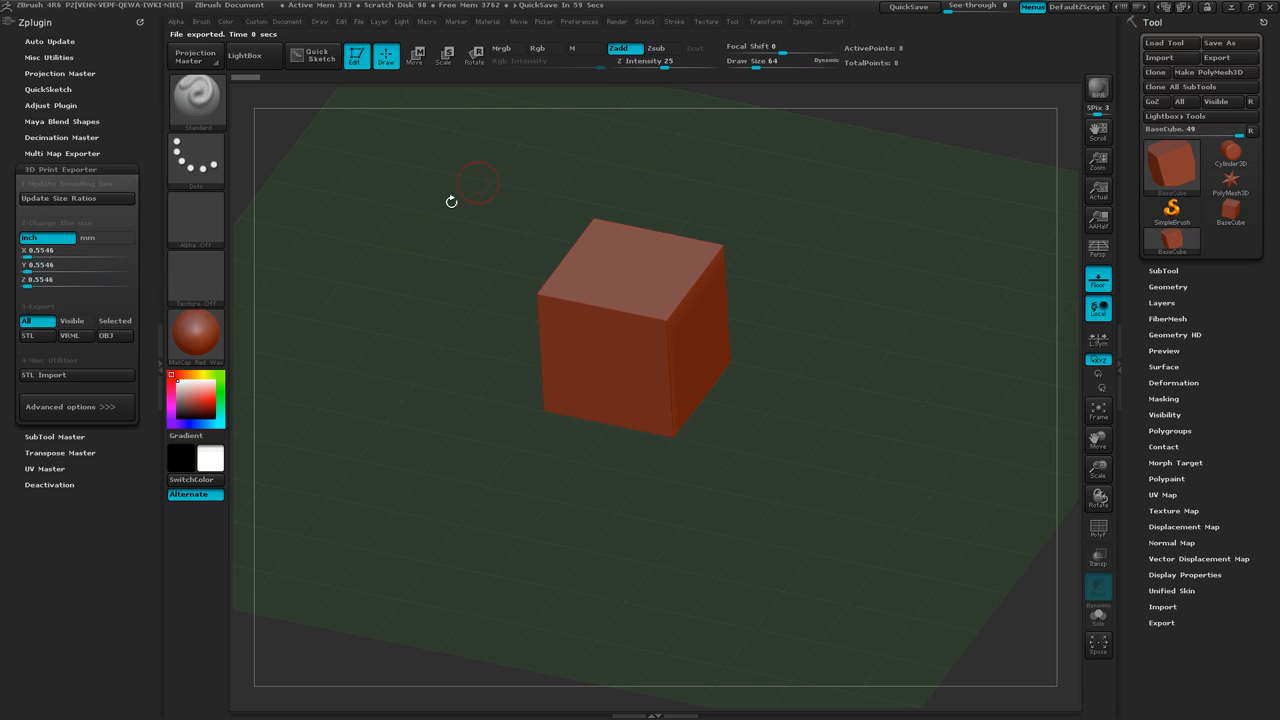
drag(556, 512, 603, 472)
drag(687, 523, 615, 565)
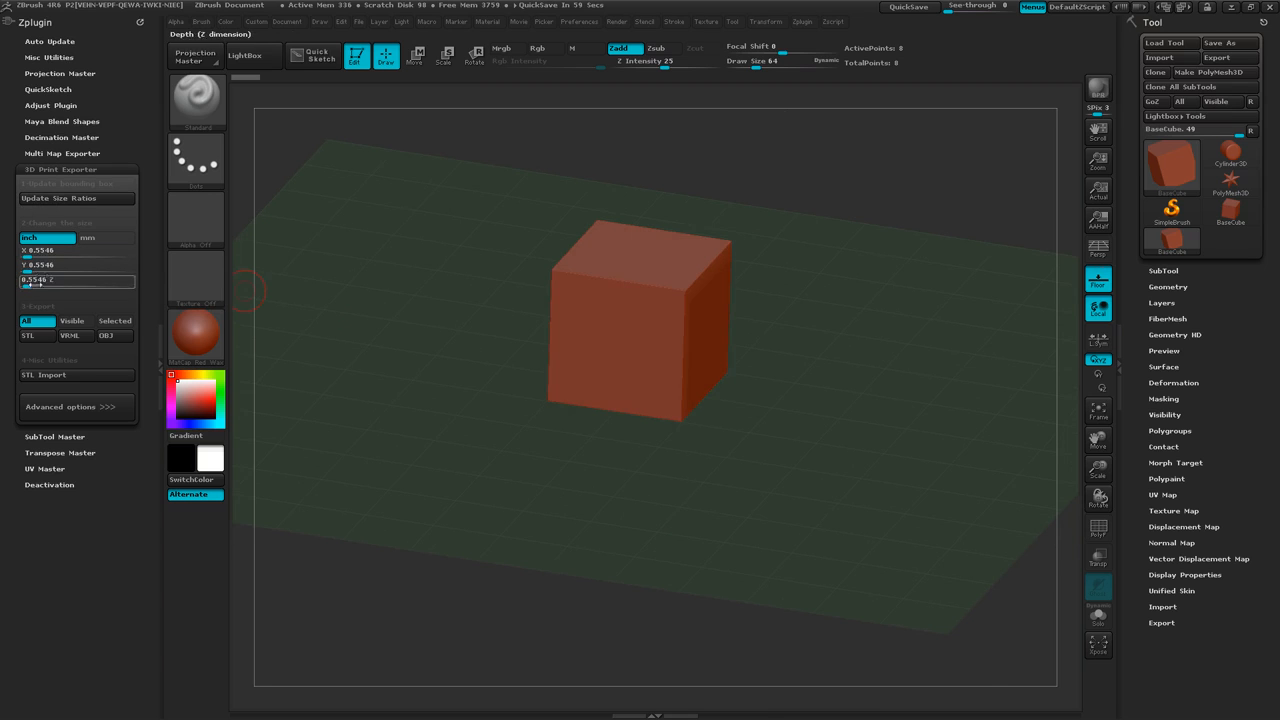
drag(537, 394, 541, 405)
Duplicate the cube along the X axis with the Transpose Move line, placing the copy flush beside the original.
key(w)
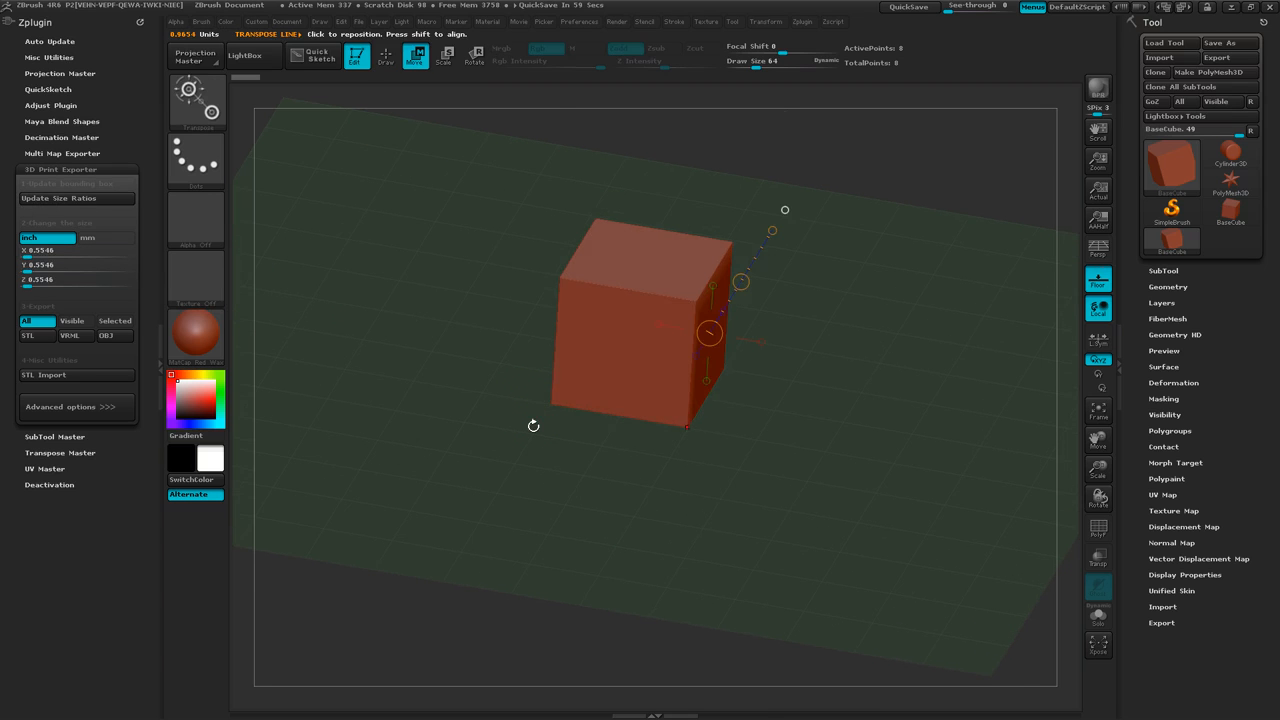
shift+drag(603, 501, 605, 476)
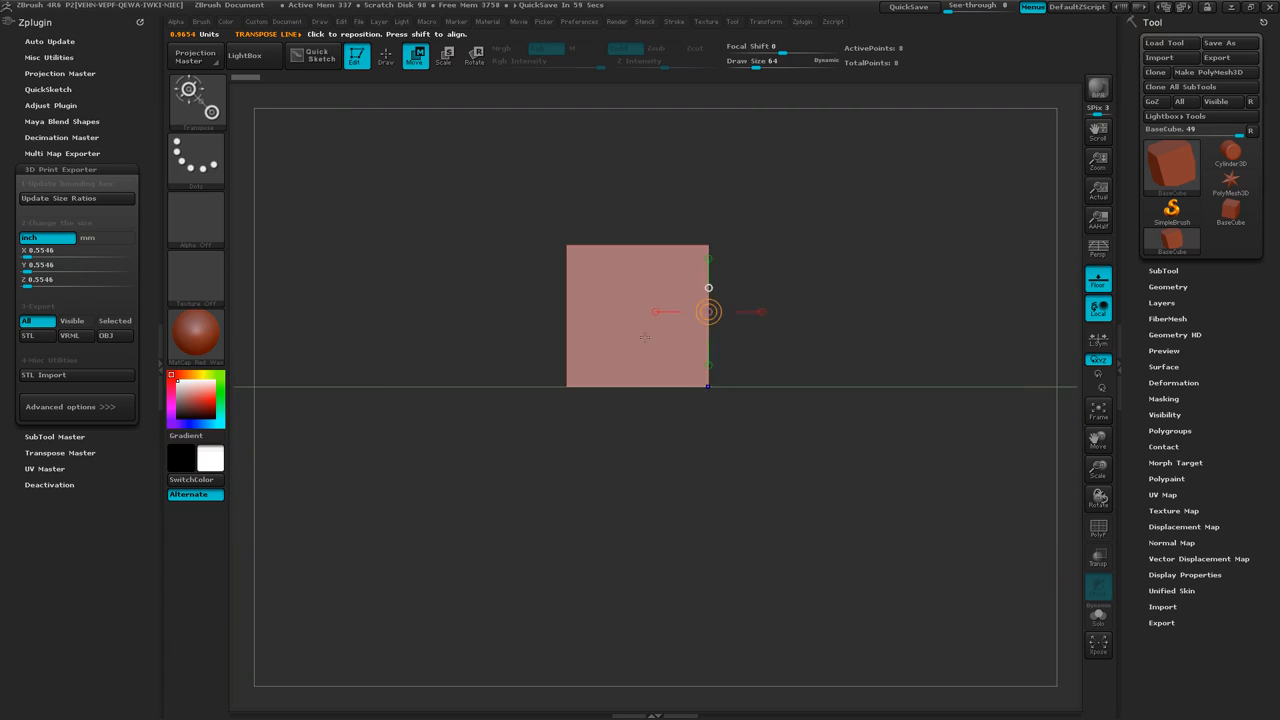
click(636, 317)
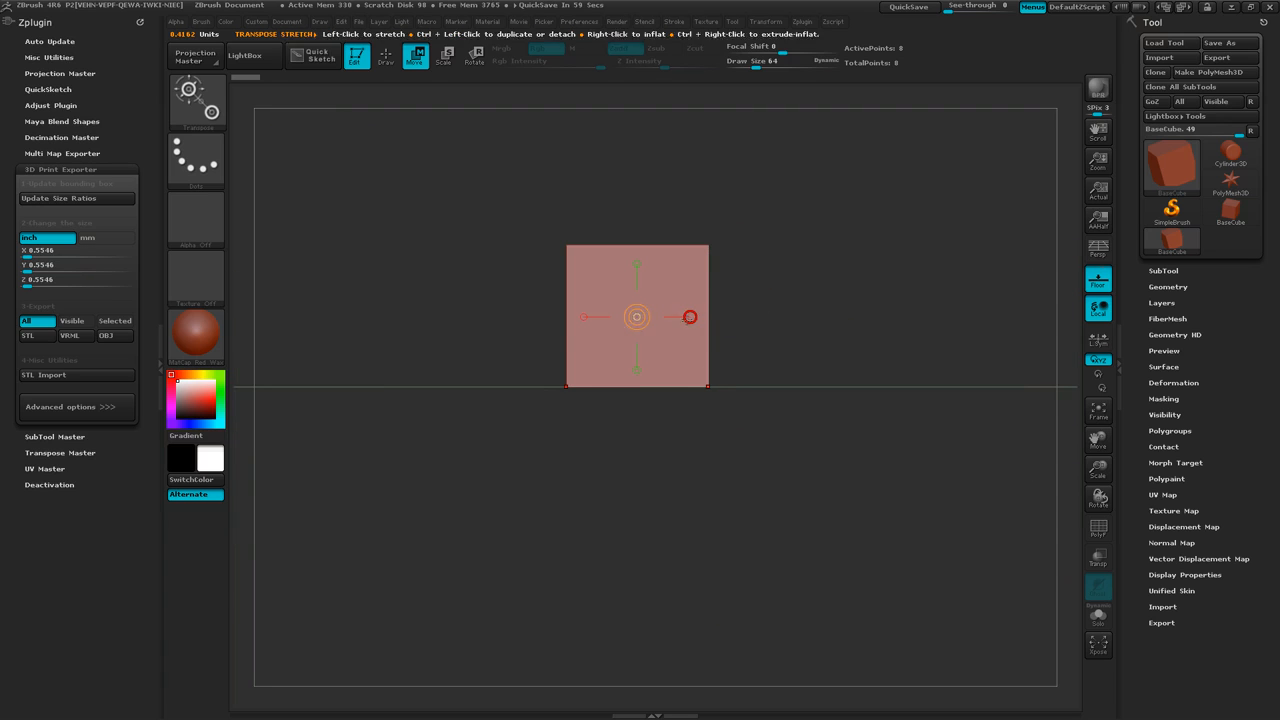
click(690, 317)
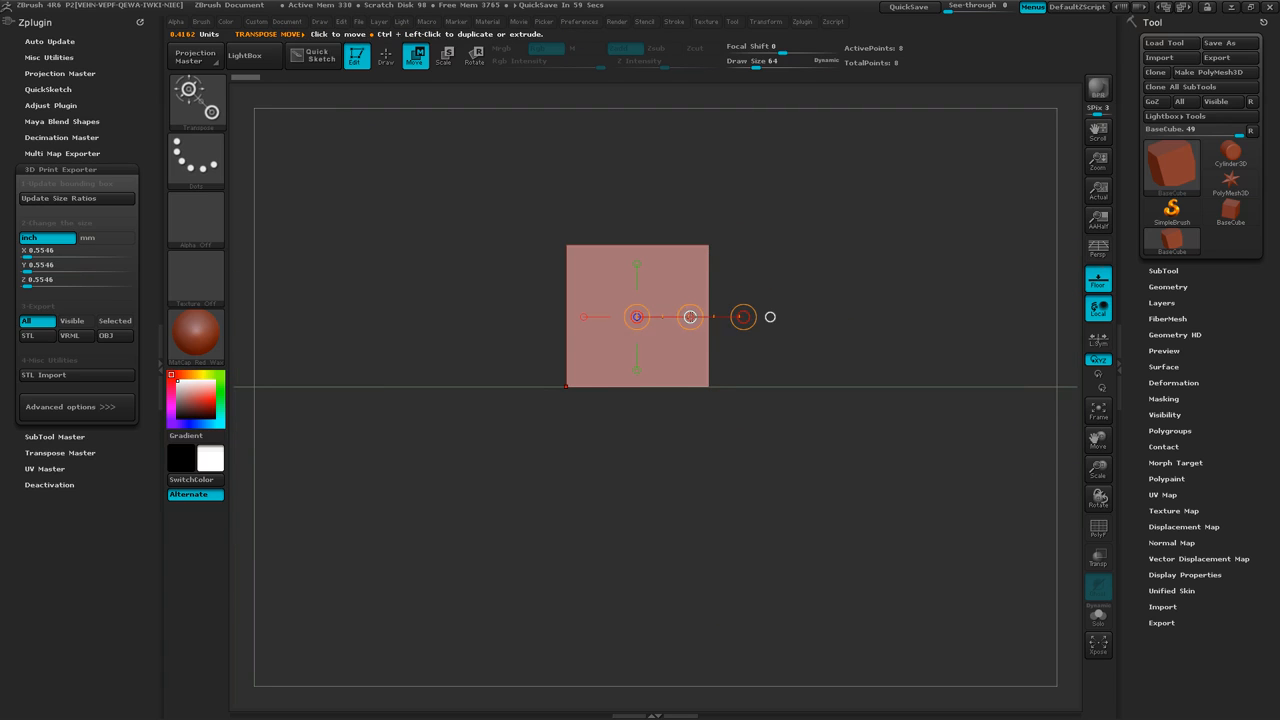
ctrl+drag(690, 317, 833, 321)
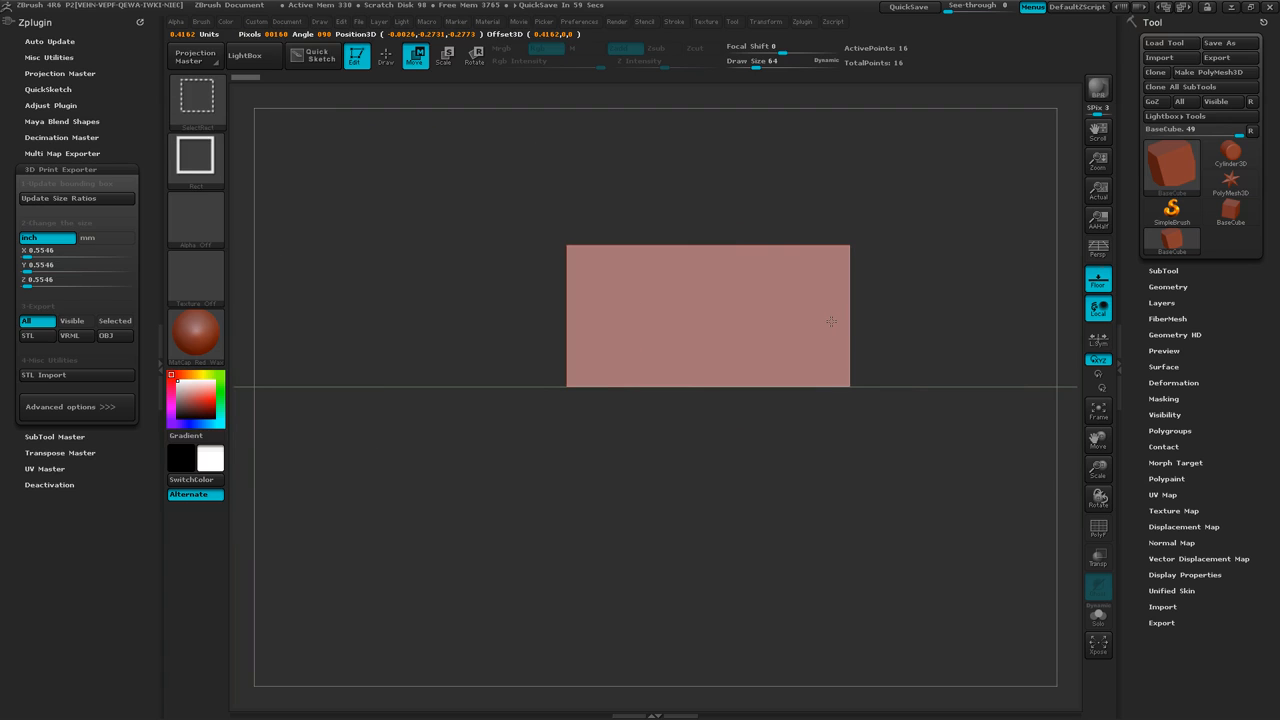
drag(731, 455, 531, 454)
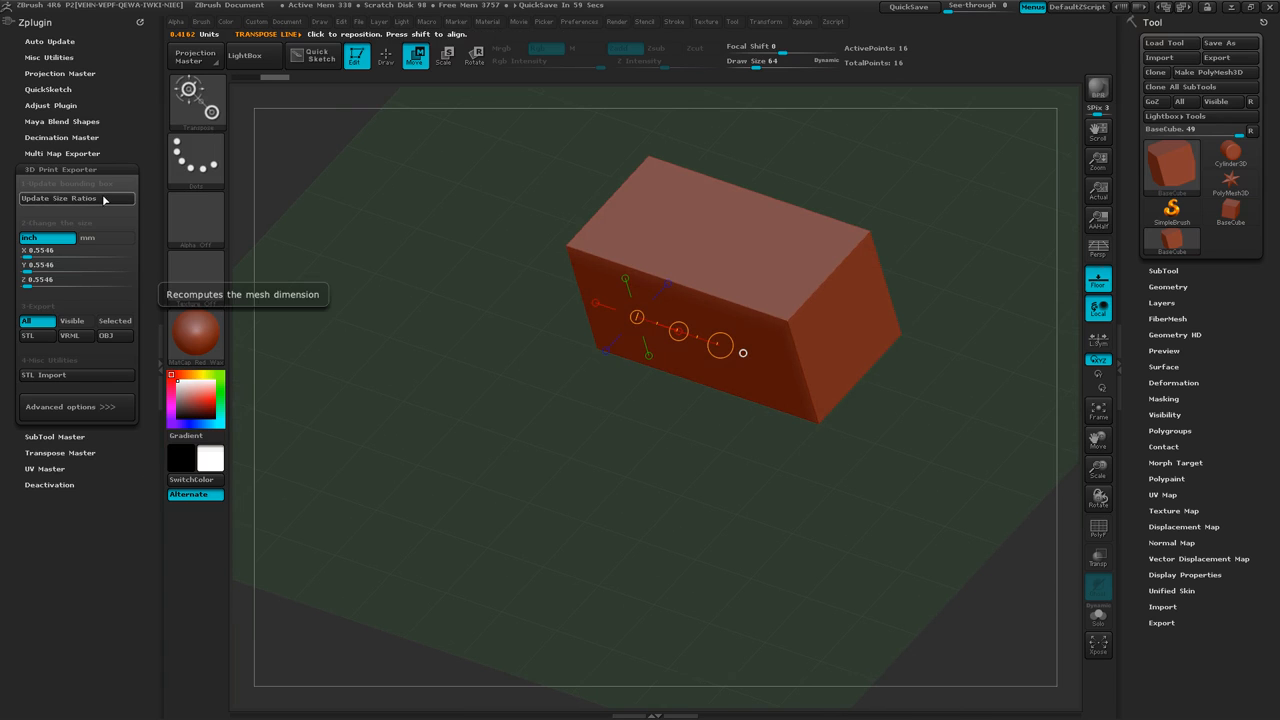
Update the size ratios for the doubled block and compare its X, Y and Z dimensions.
click(103, 199)
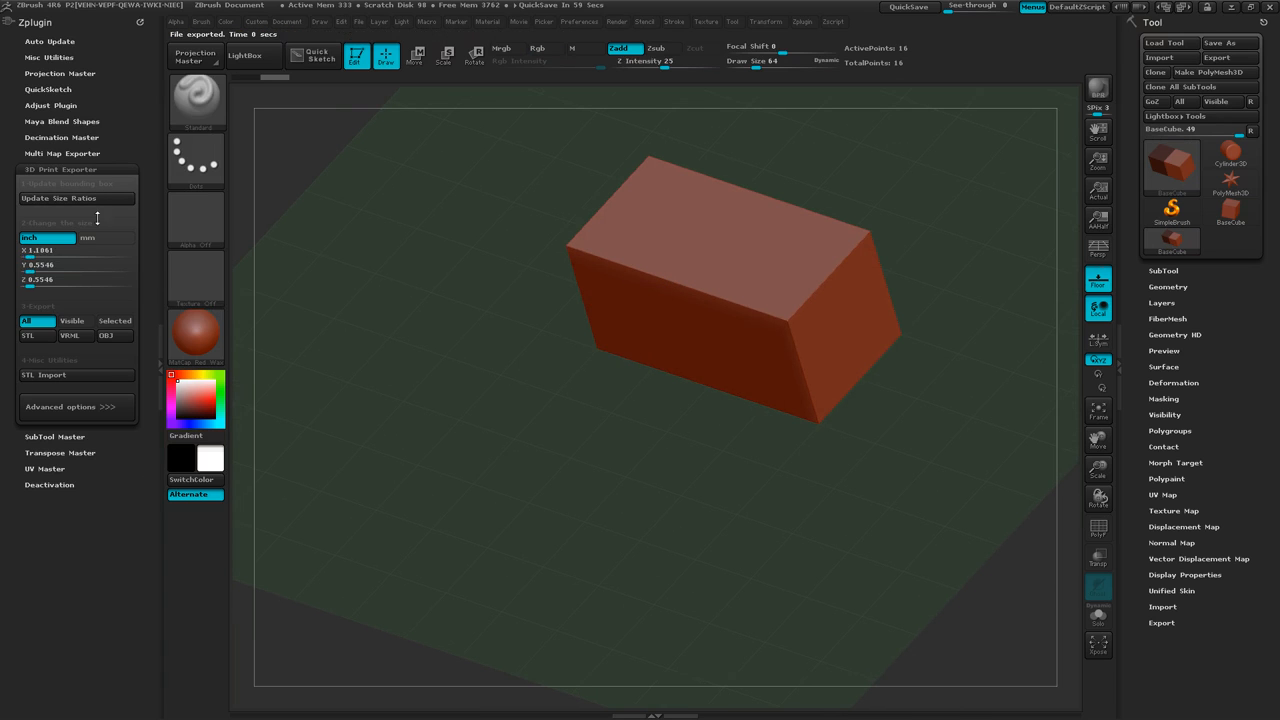
click(52, 267)
click(52, 281)
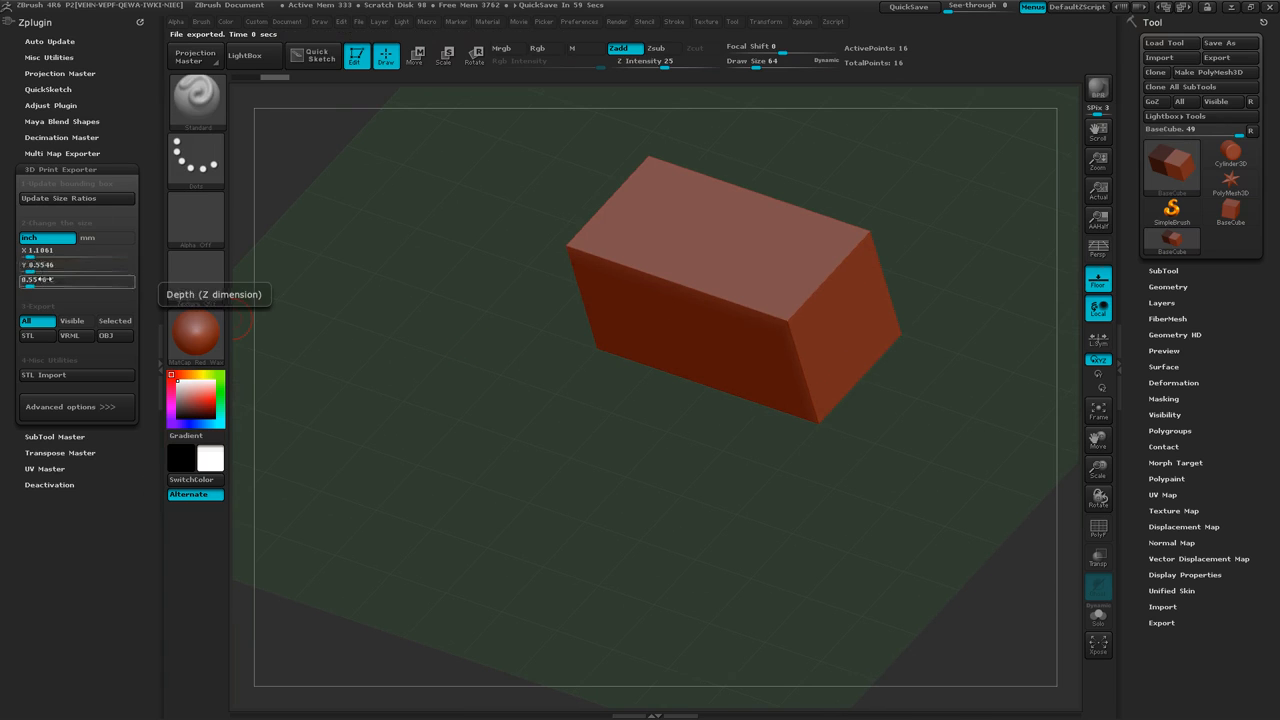
click(40, 267)
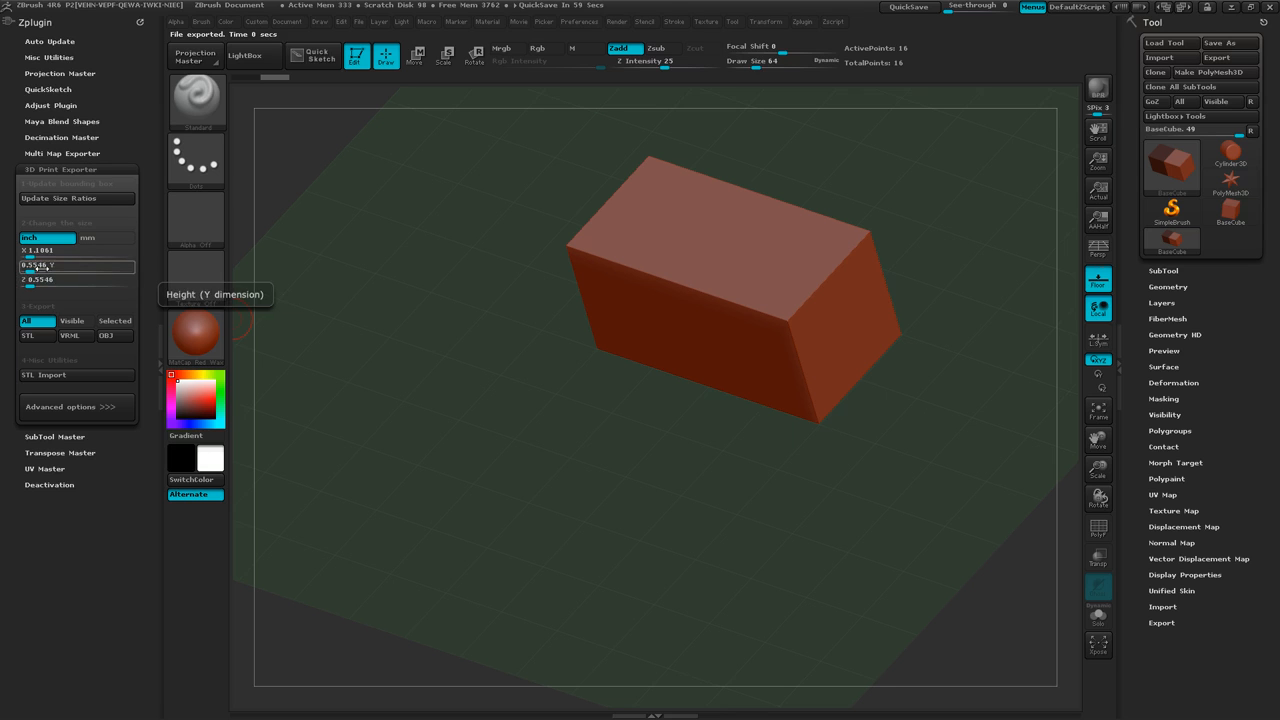
click(50, 251)
click(47, 268)
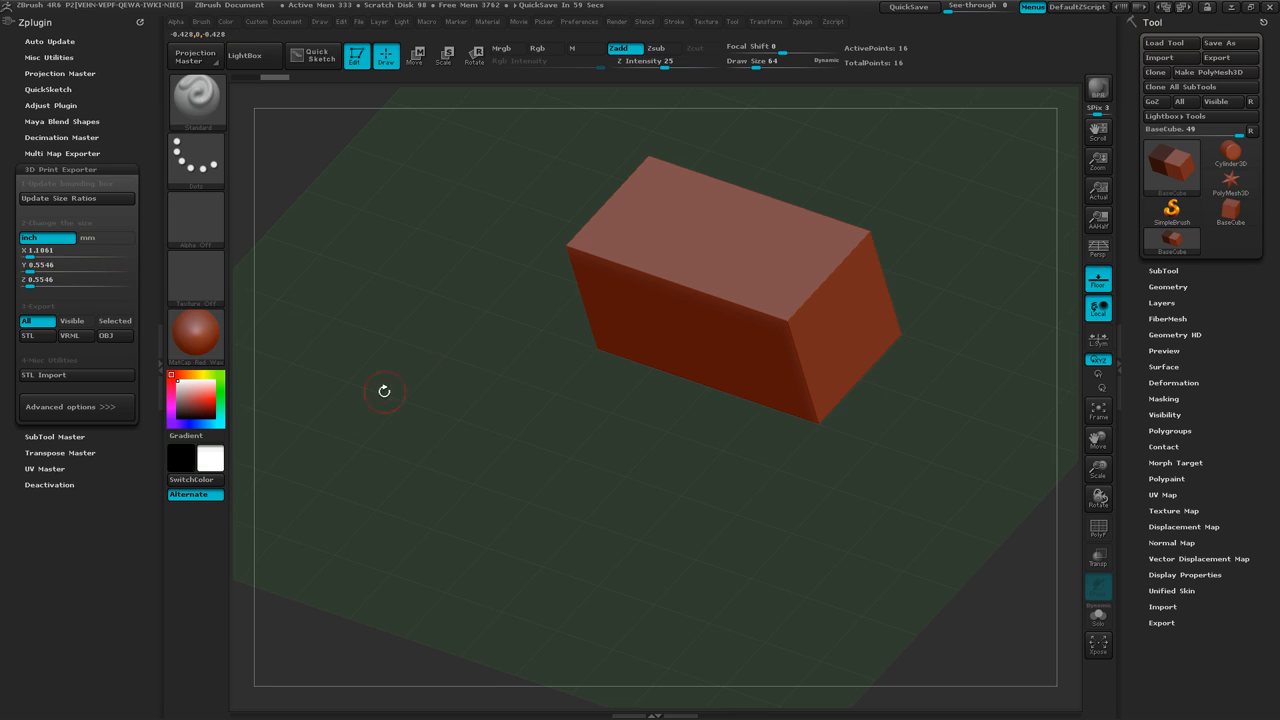
click(91, 249)
Undo the cube duplication.
key(ctrl)
key(ctrl+z)
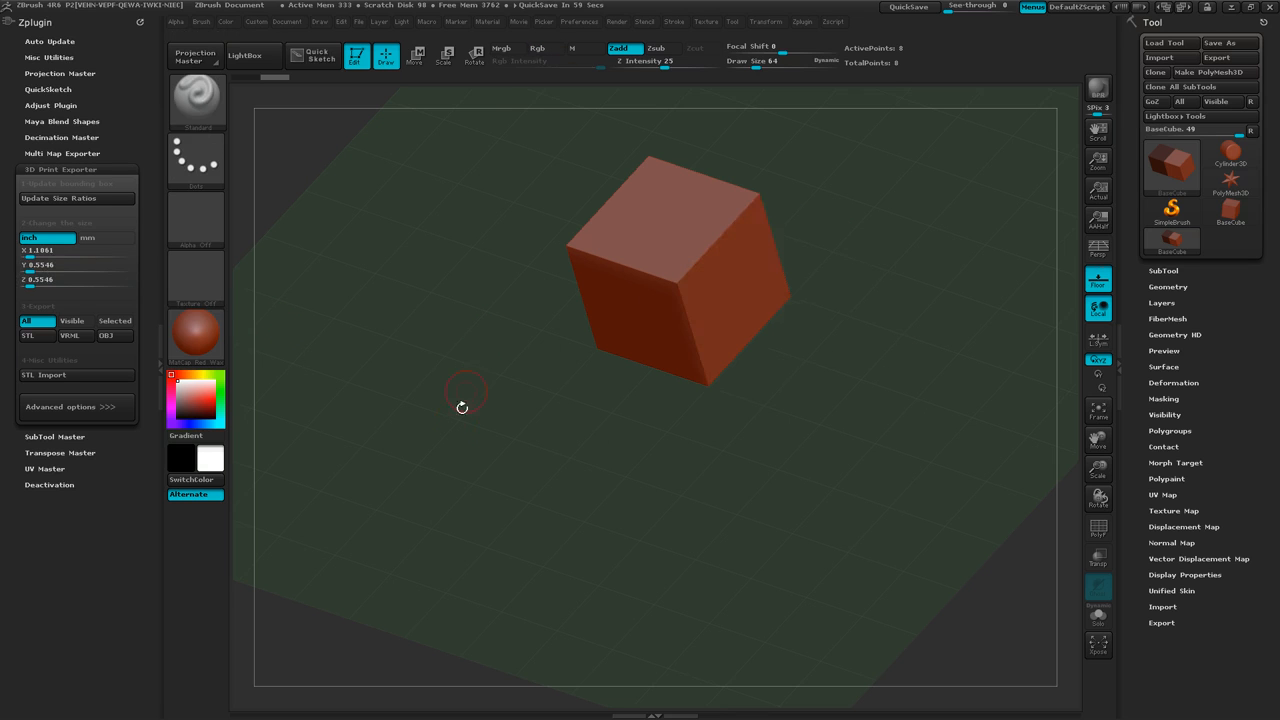
drag(463, 406, 482, 385)
Update the size ratios for the single cube and set its X dimension to 1 inch.
click(93, 200)
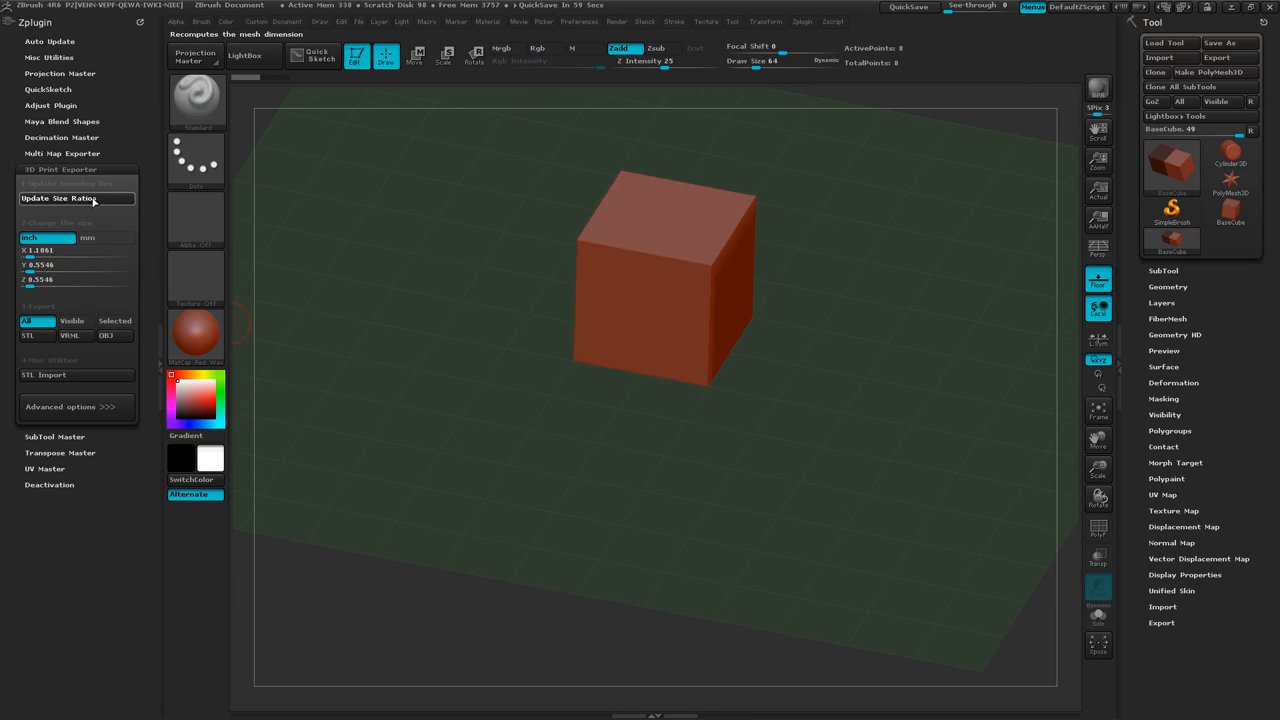
click(47, 251)
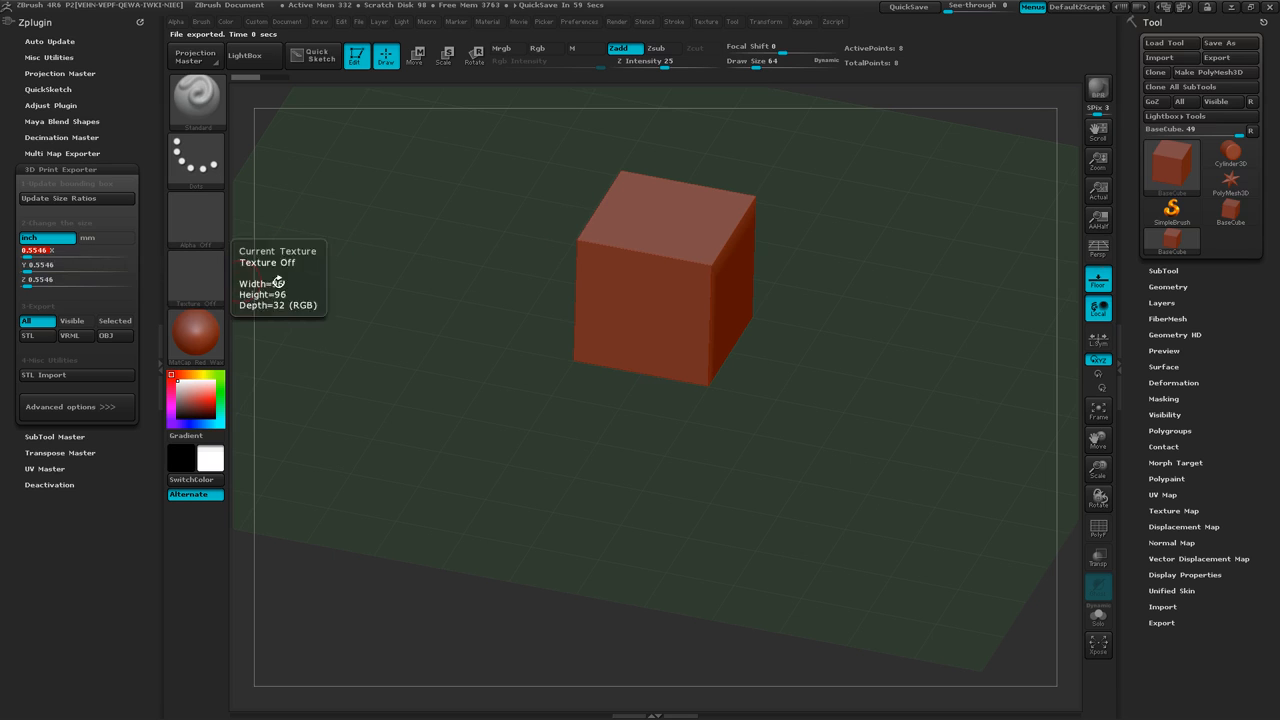
key(Return)
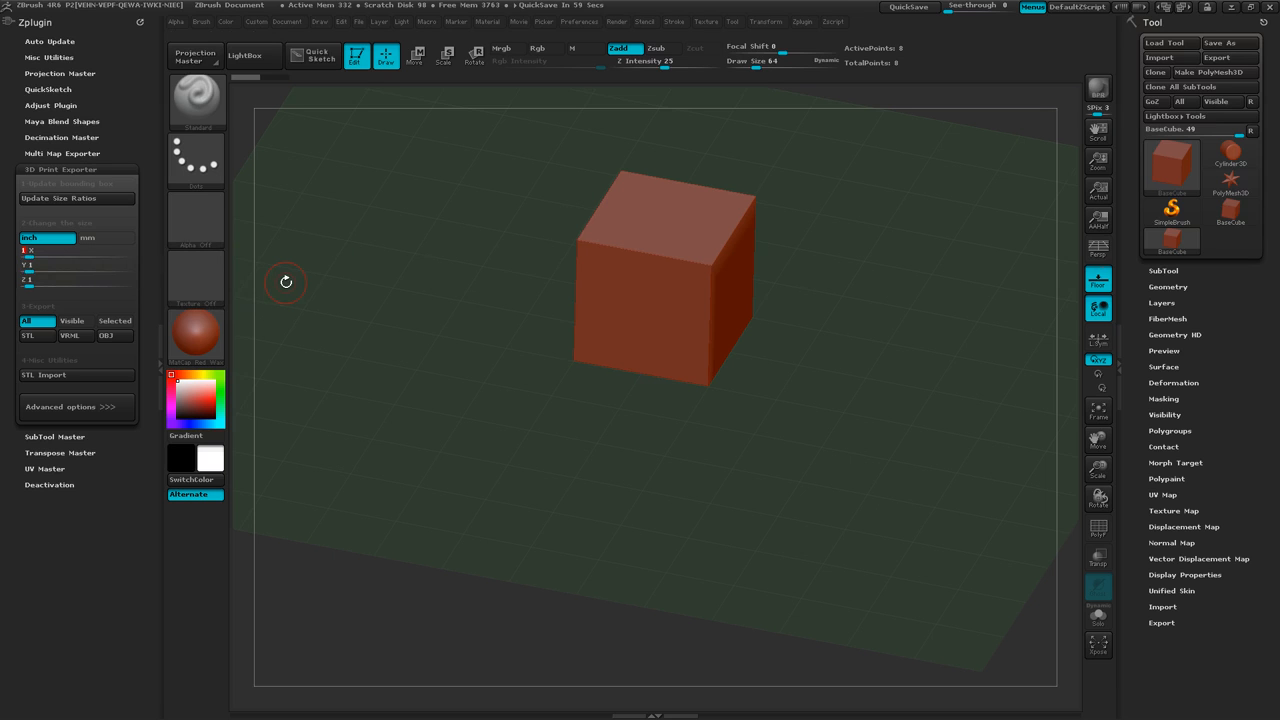
Convert the cube's dimensions to millimetres in 3D Print Exporter and check the X, Y and Z sizes.
click(102, 239)
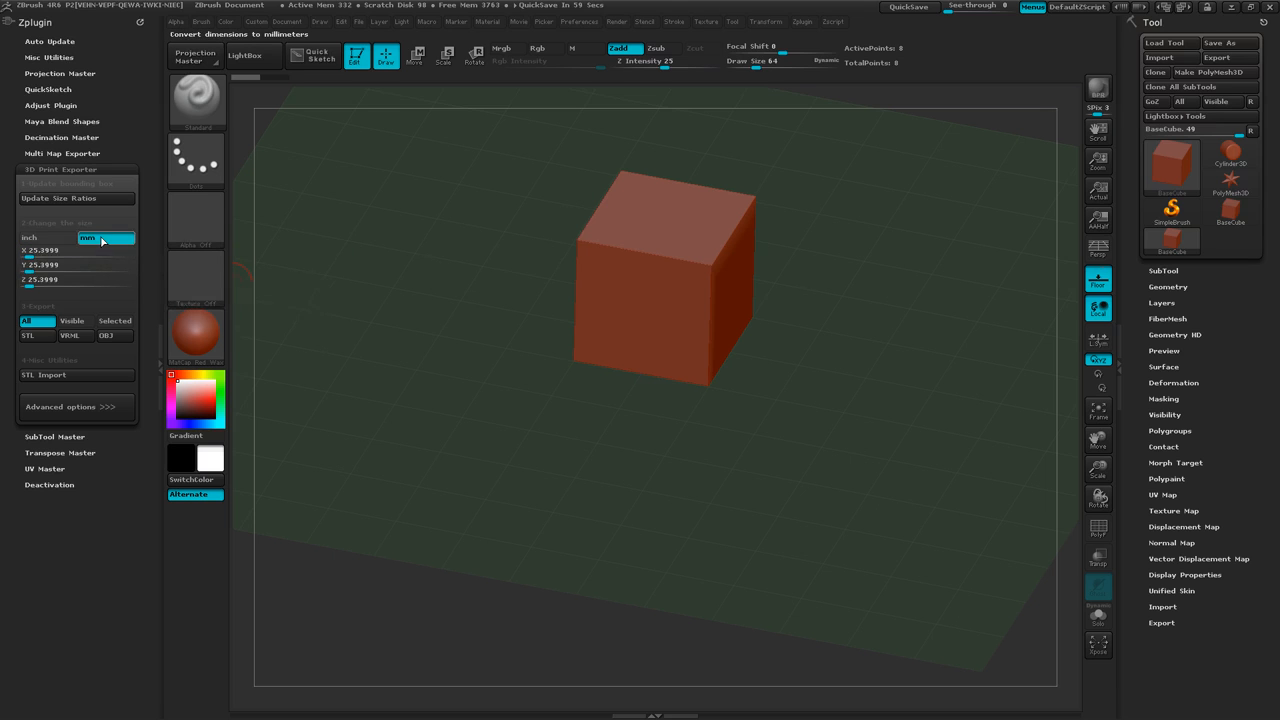
click(55, 250)
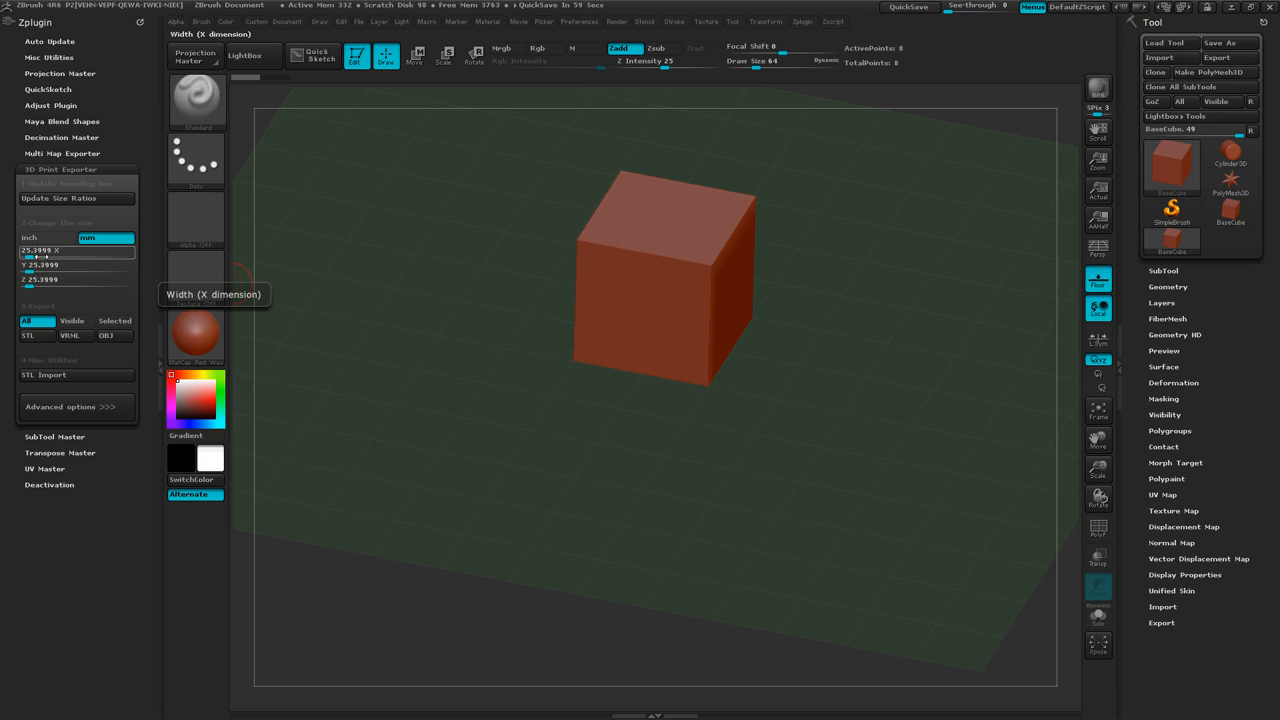
key(Return)
click(70, 269)
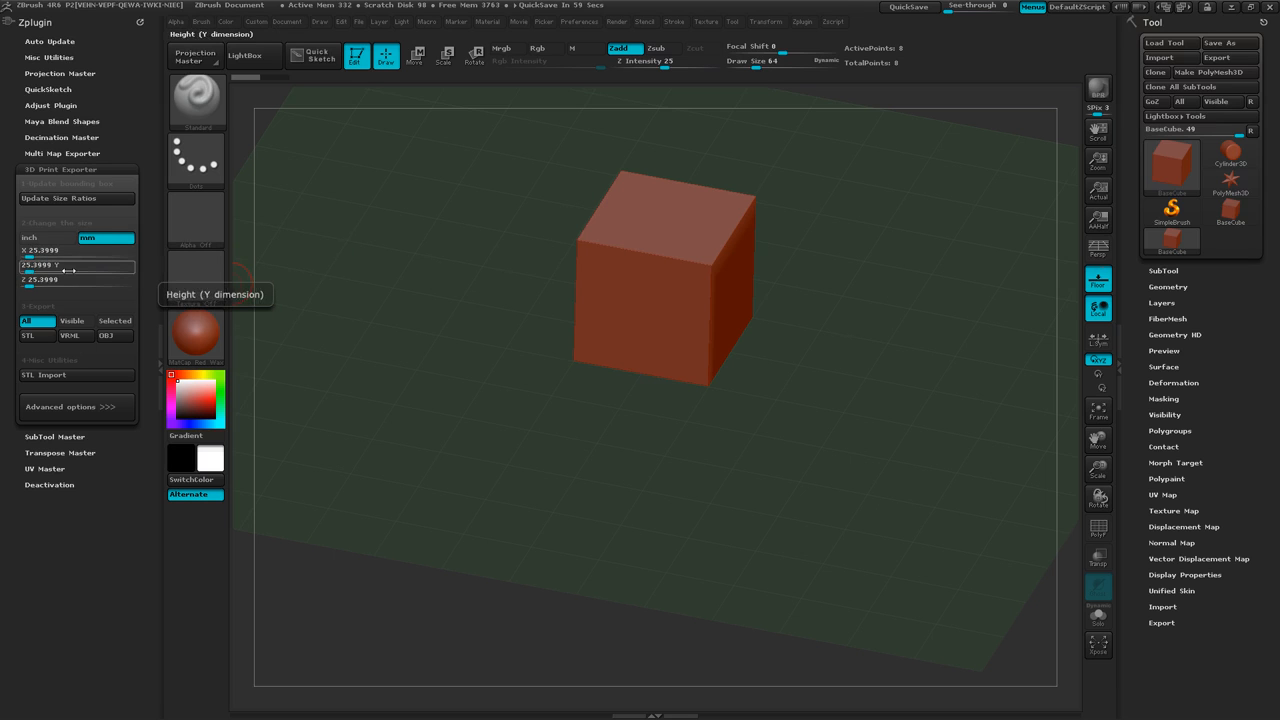
key(Return)
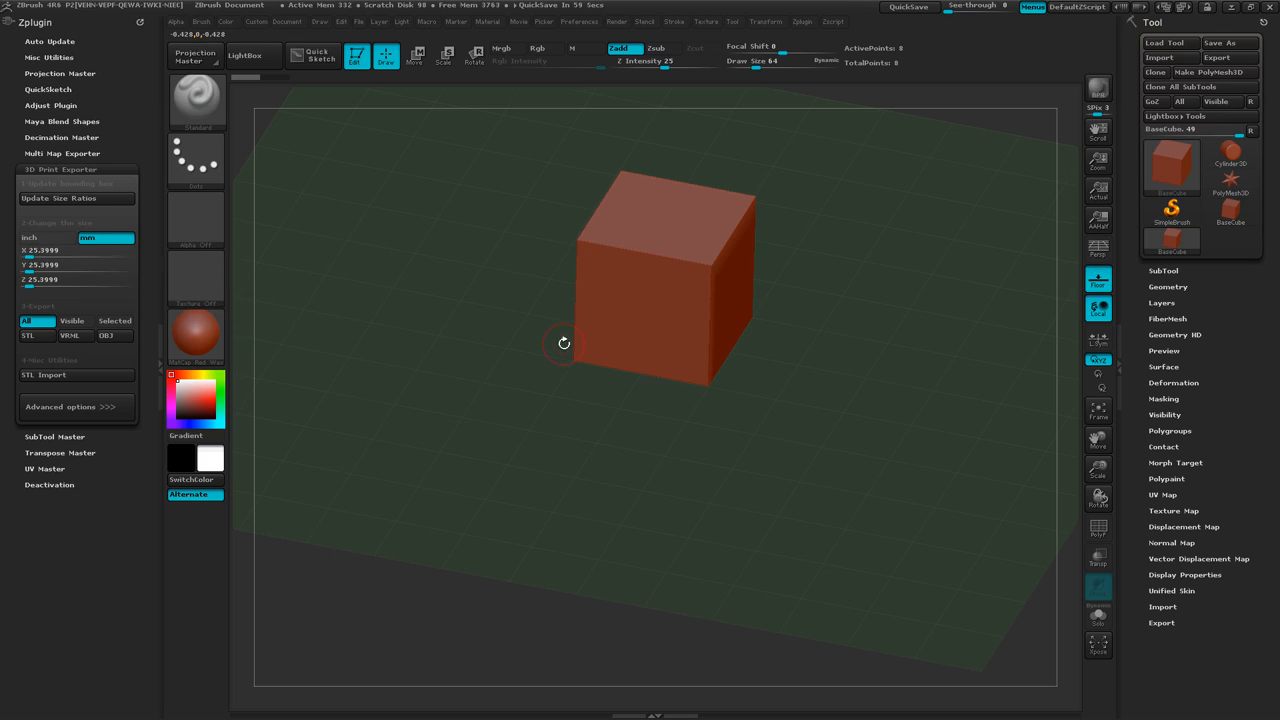
click(62, 266)
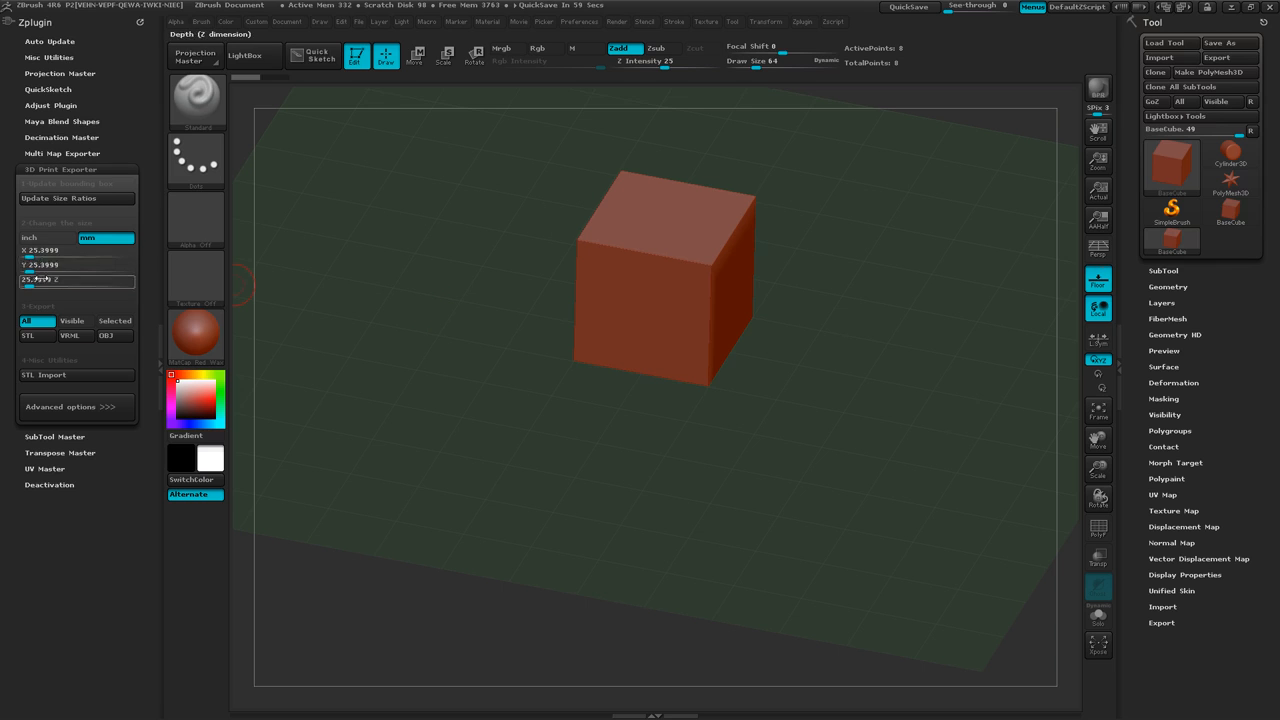
mouse_move(494, 350)
mouse_down()
mouse_move(505, 345)
mouse_move(485, 345)
mouse_up()
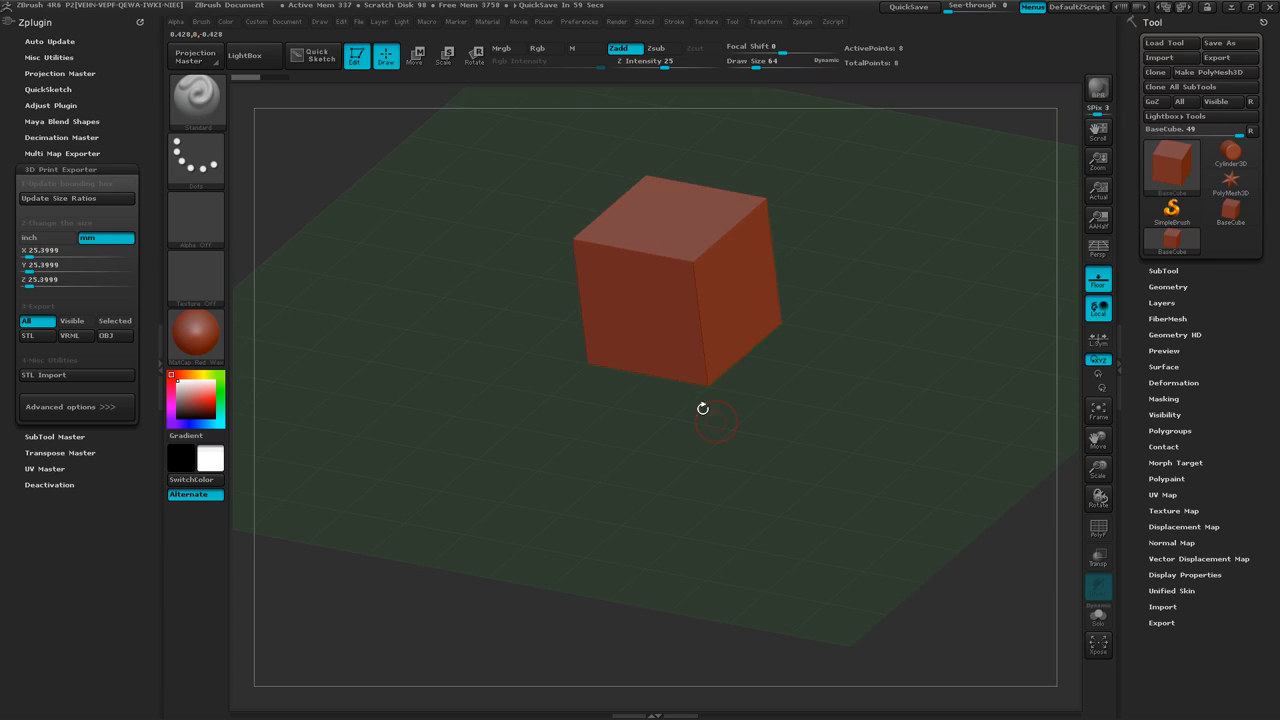
drag(501, 418, 669, 385)
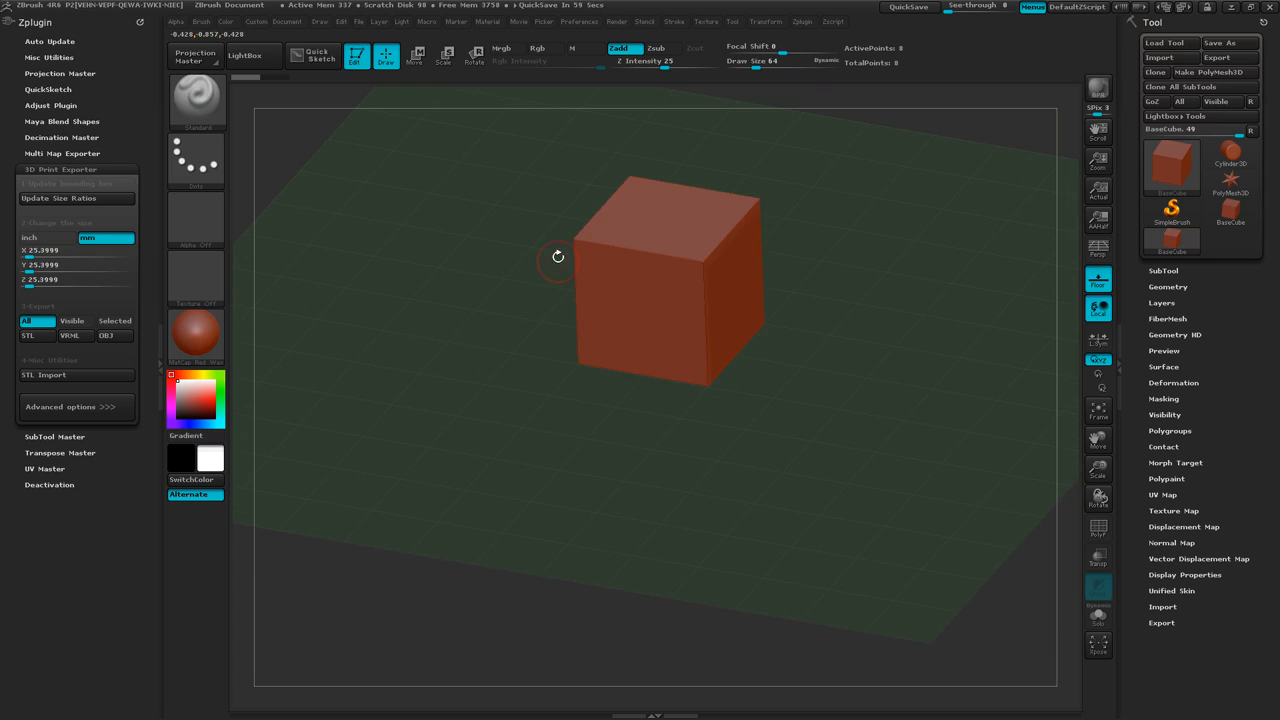
mouse_move(830, 258)
mouse_down()
mouse_move(842, 305)
mouse_move(838, 266)
mouse_up()
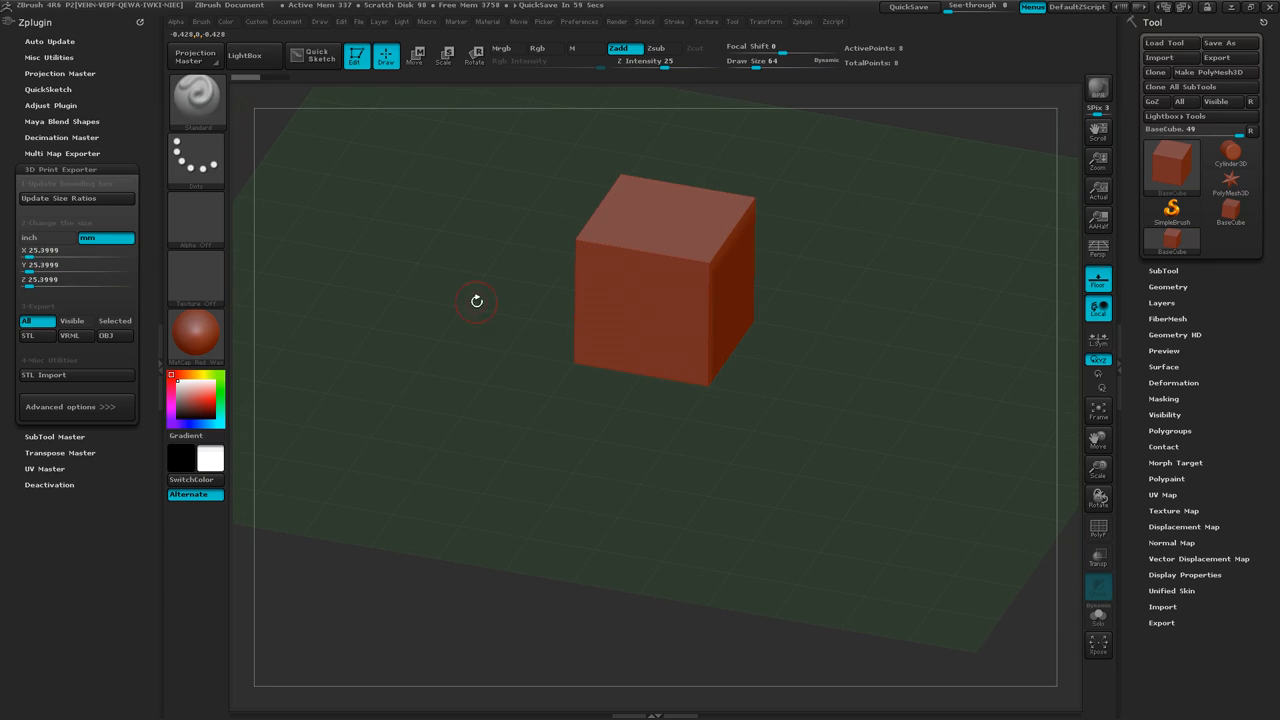
click(57, 250)
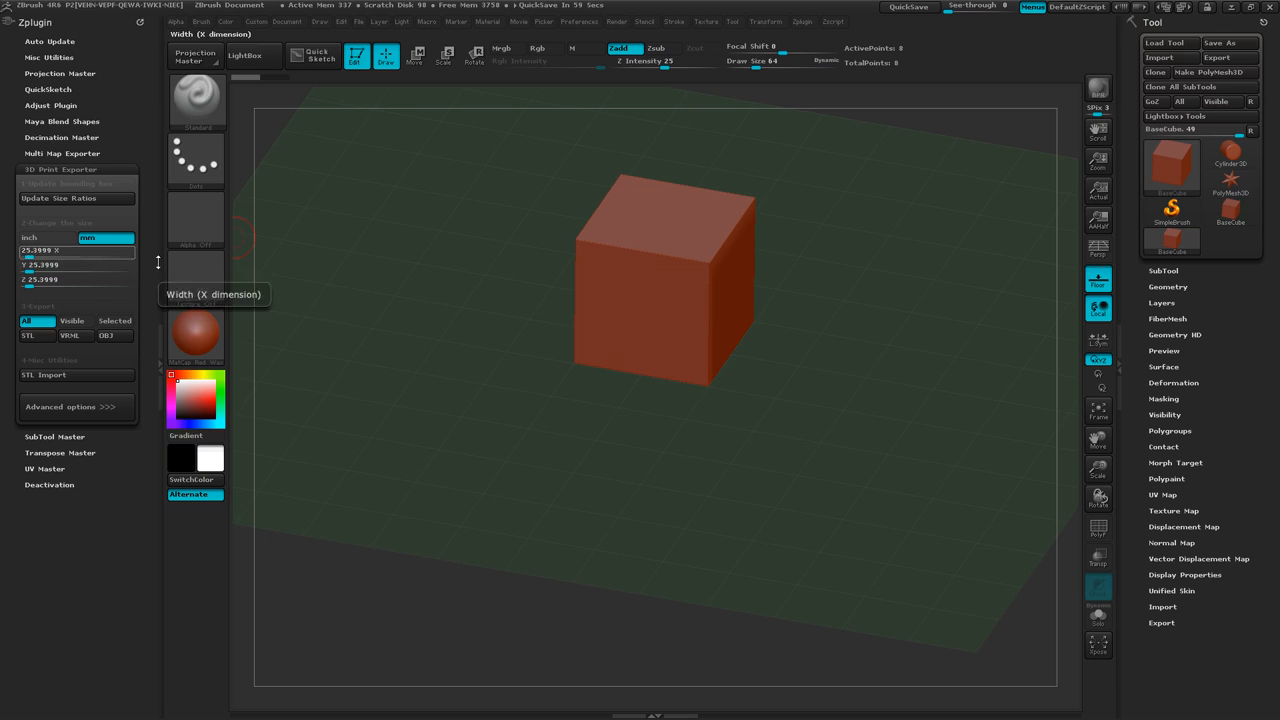
drag(495, 237, 509, 270)
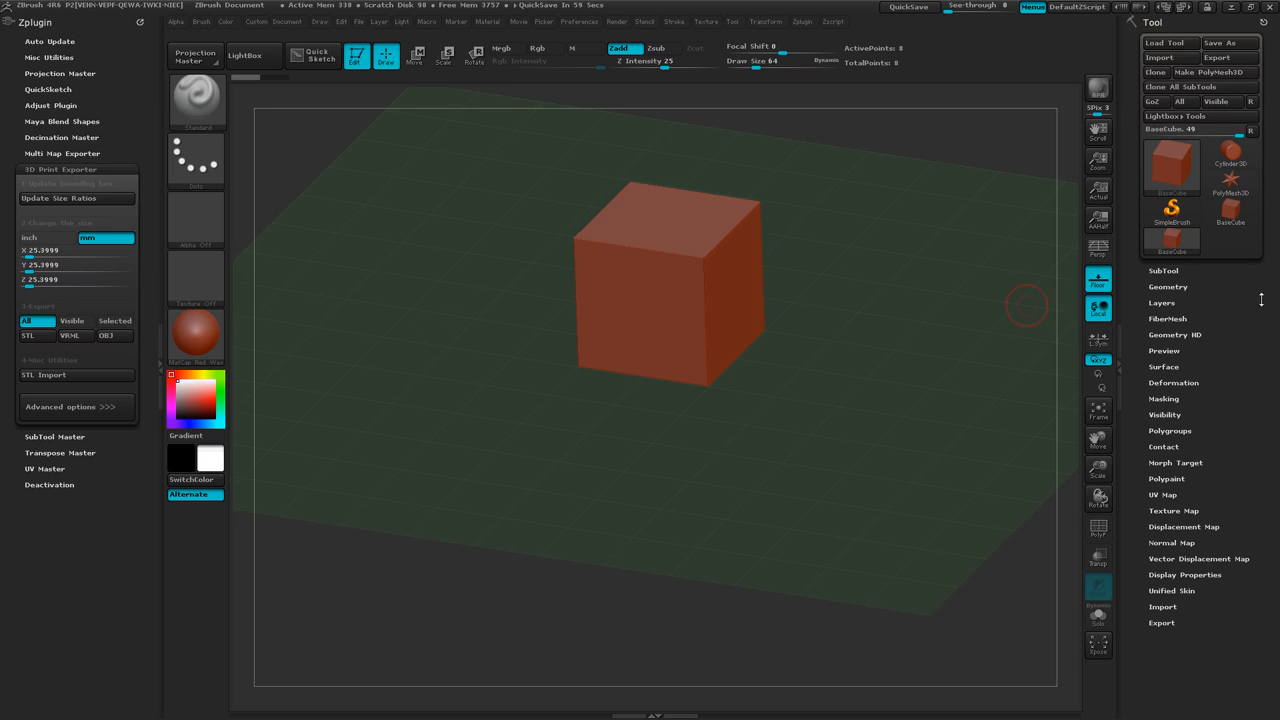
Expand the cube's SubTool list and the advanced options of 3D Print Exporter to review the export settings.
click(1162, 270)
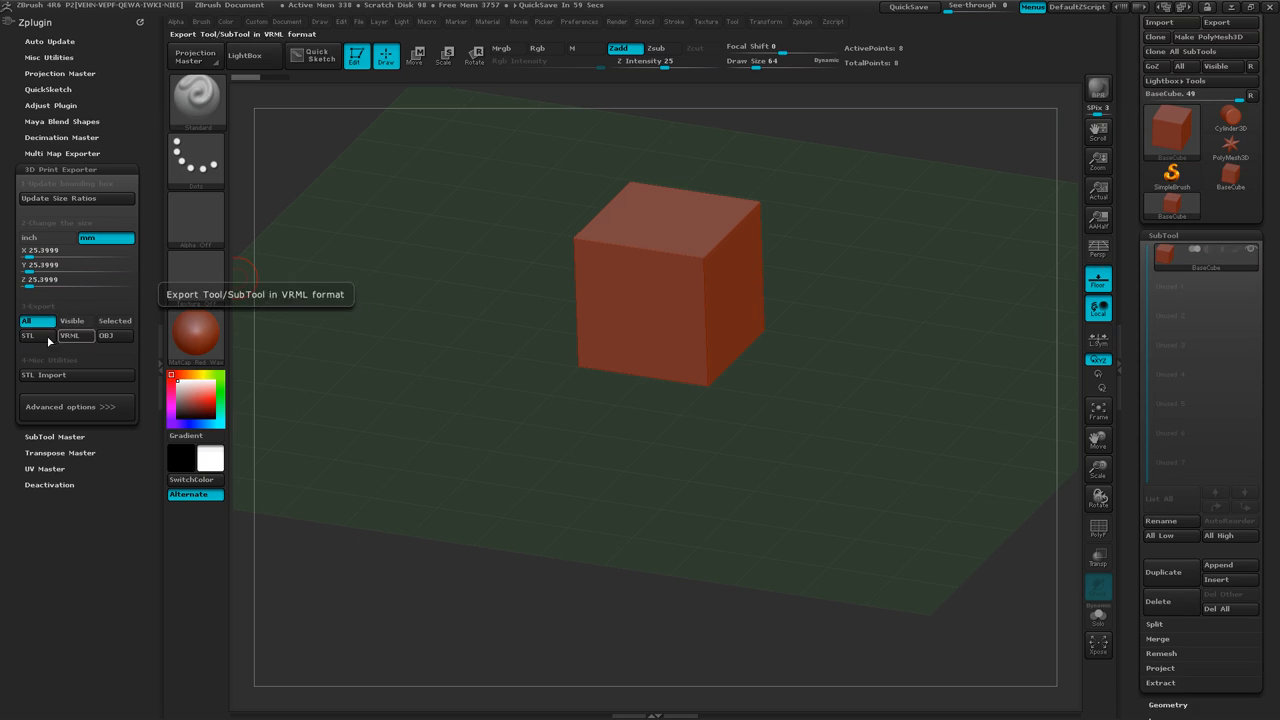
click(88, 408)
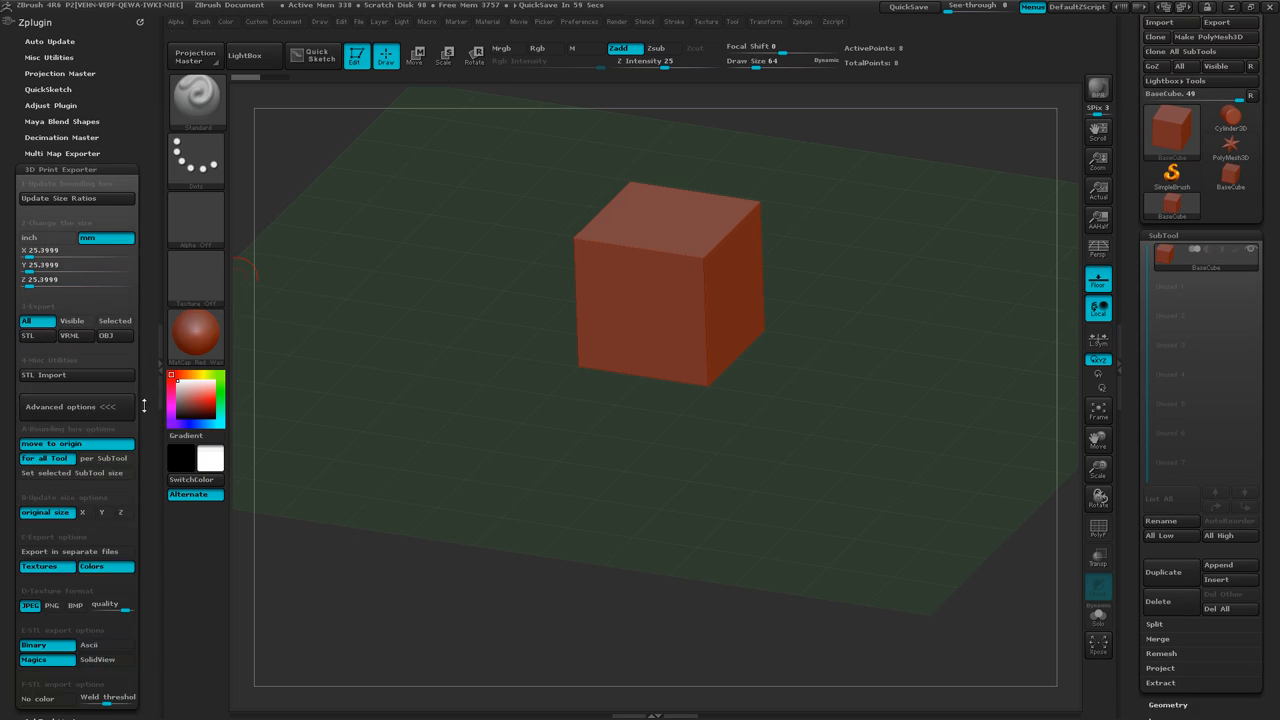
drag(146, 405, 147, 341)
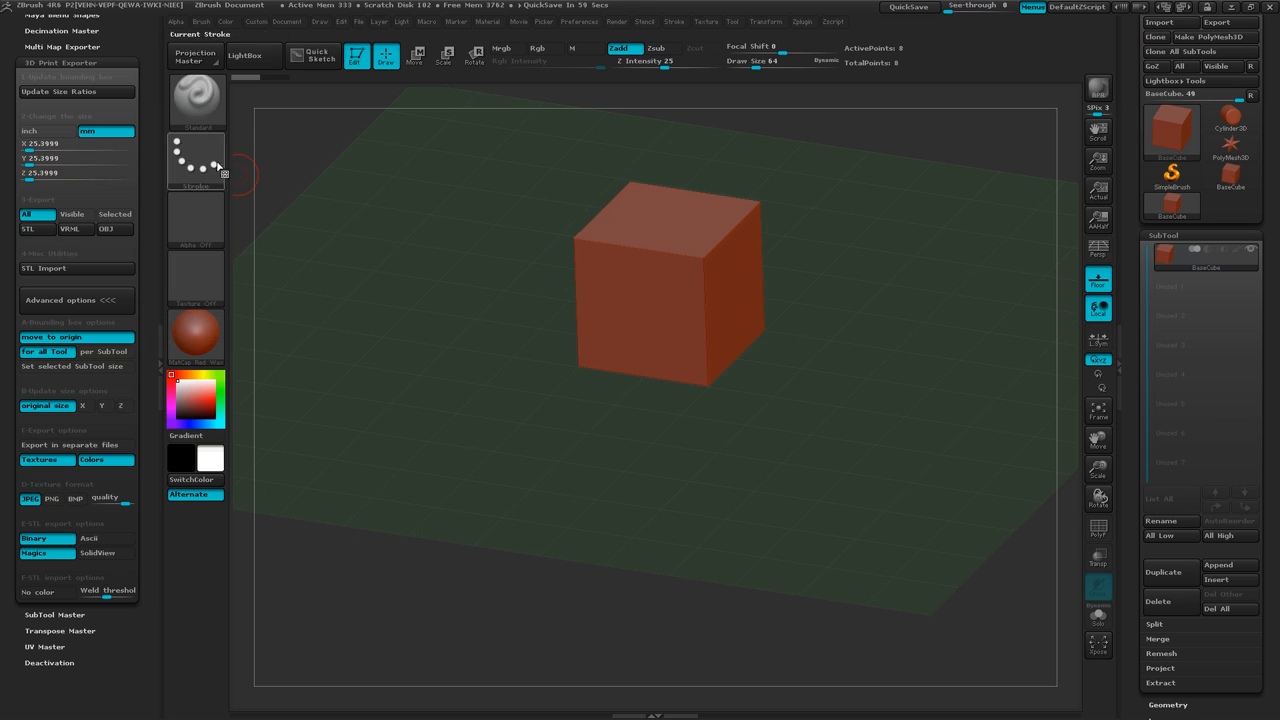
Set the cube's X dimension to 40 mm, scaling the other dimensions proportionally.
click(60, 143)
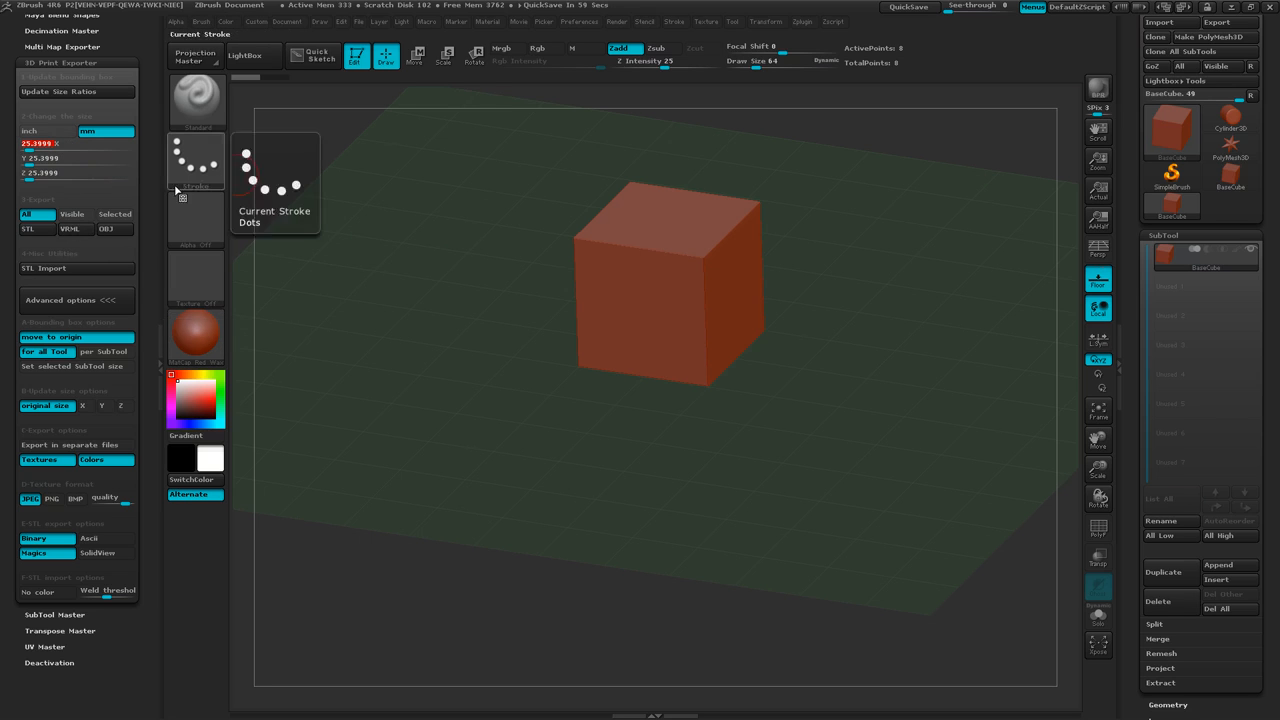
text(40)
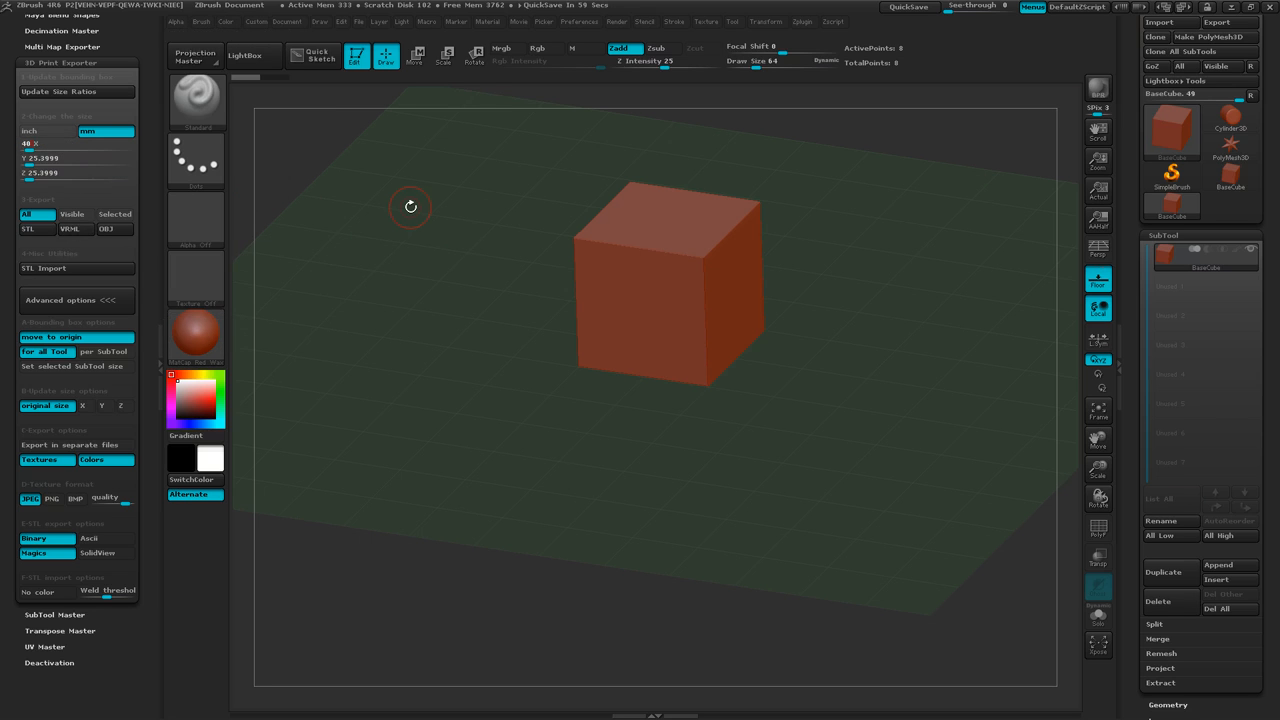
key(Return)
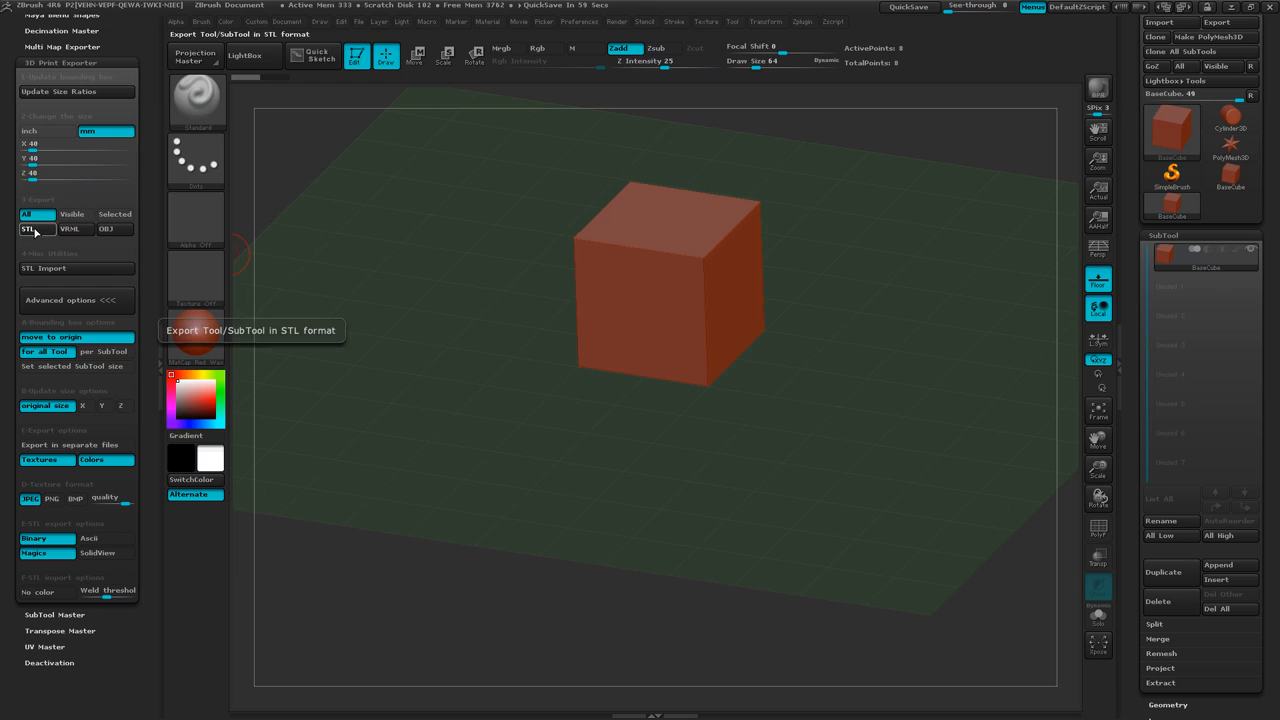
Export the cube in STL format to the tools folder as BaseCube2.stl.
click(33, 230)
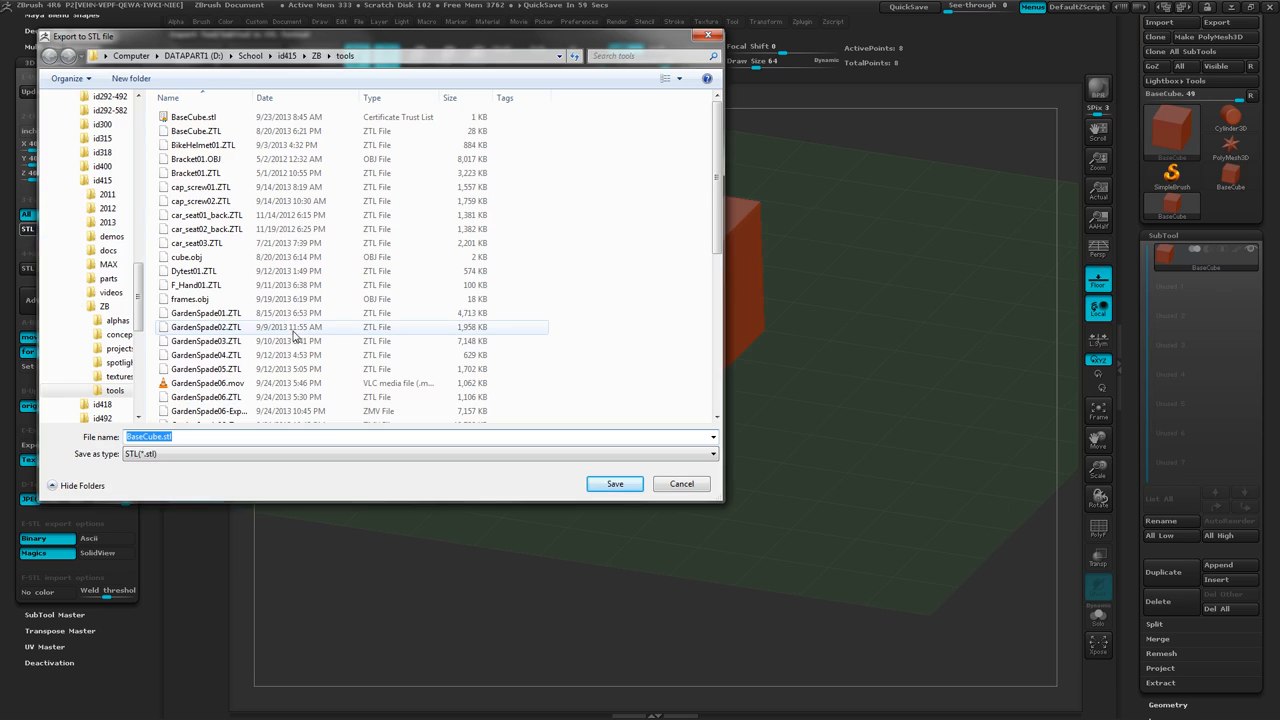
click(160, 437)
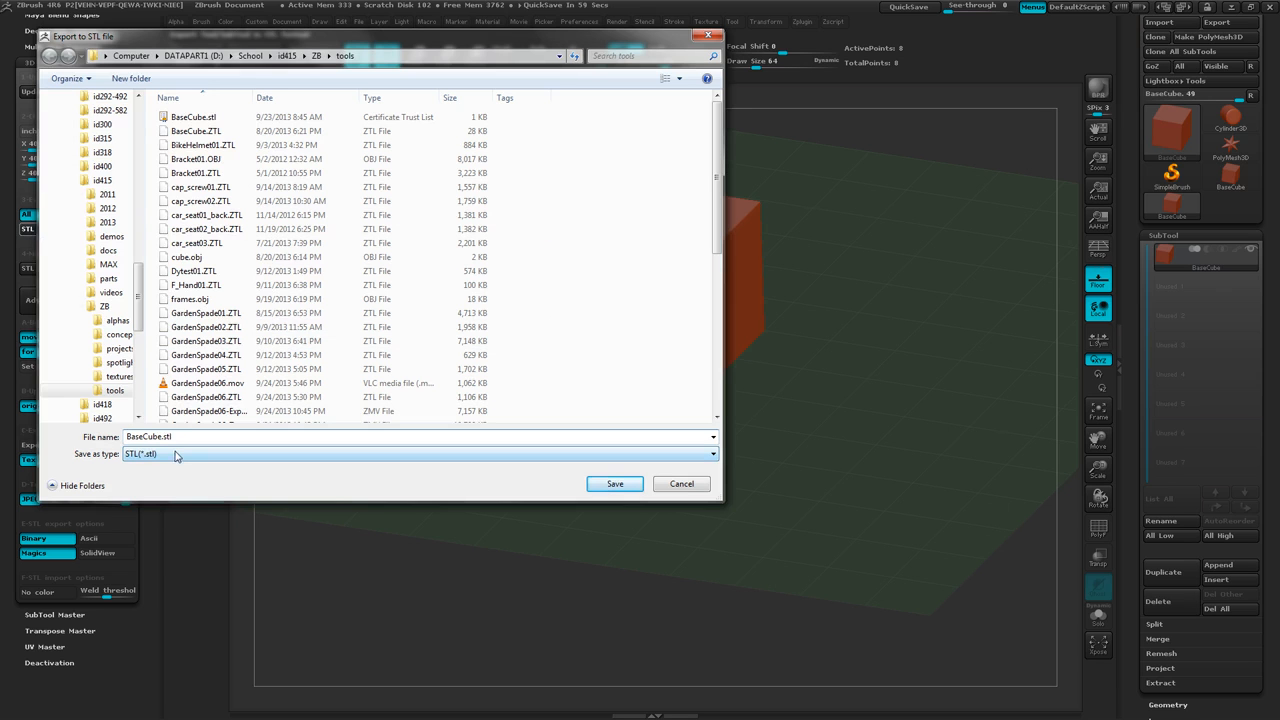
text(2)
click(600, 485)
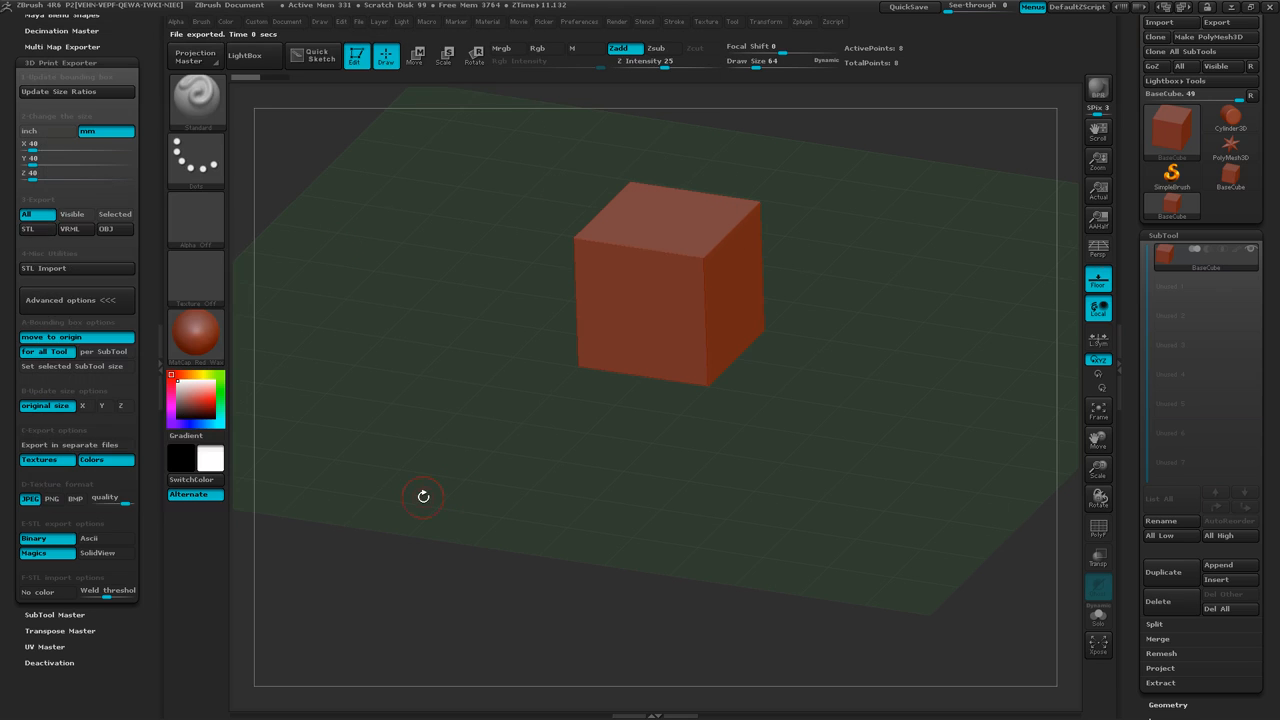
Switch to SolidWorks and choose BaseCube2.stl from the tools folder for opening, with the file type filtered to STL.
key(alt+Tab)
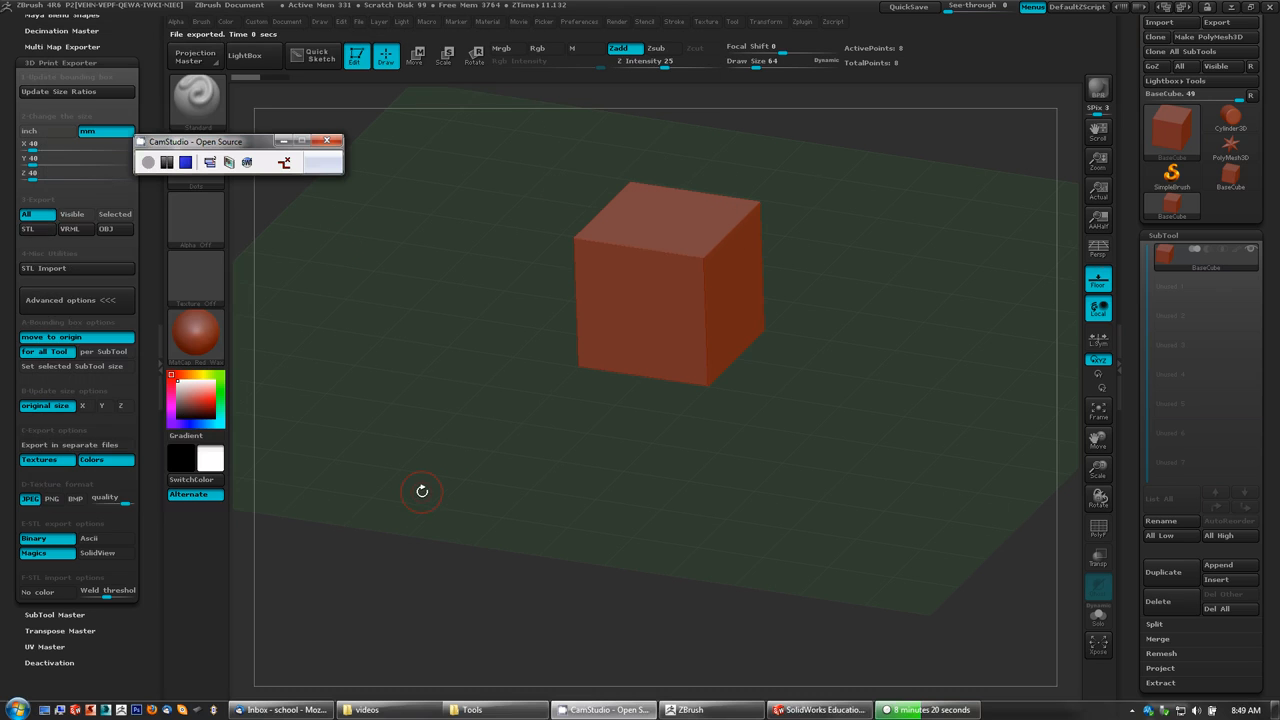
click(818, 710)
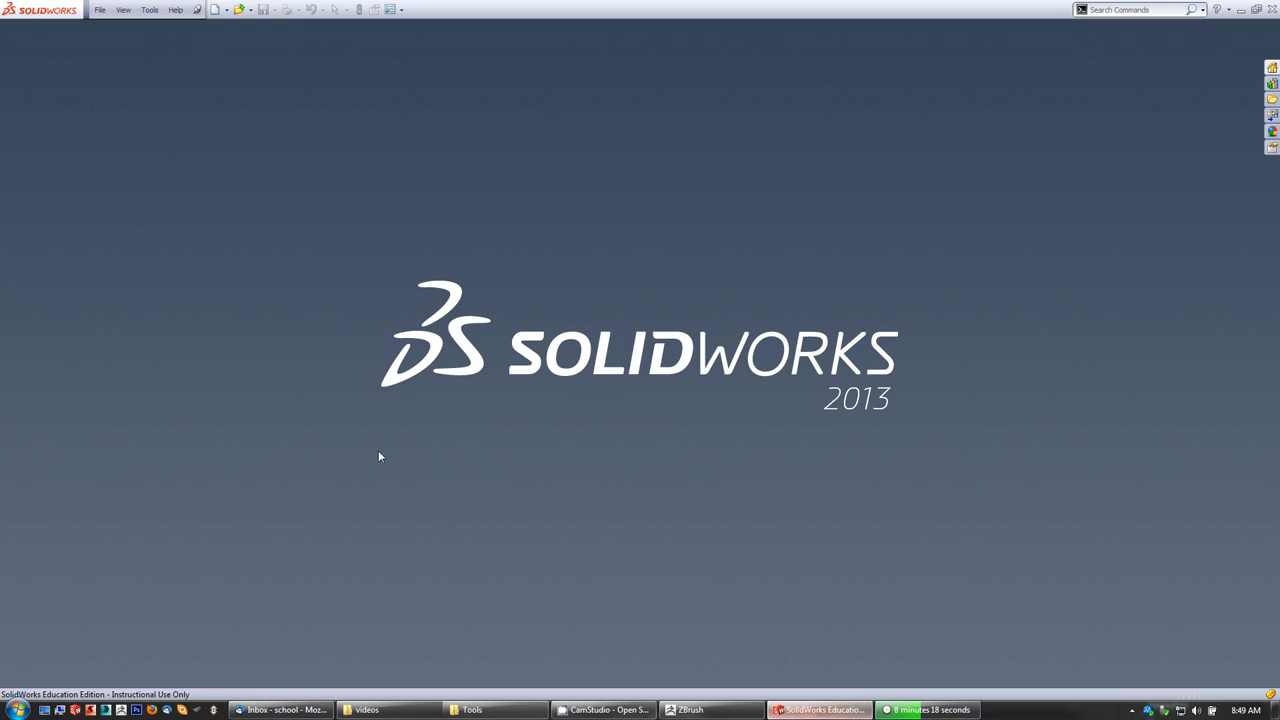
click(100, 12)
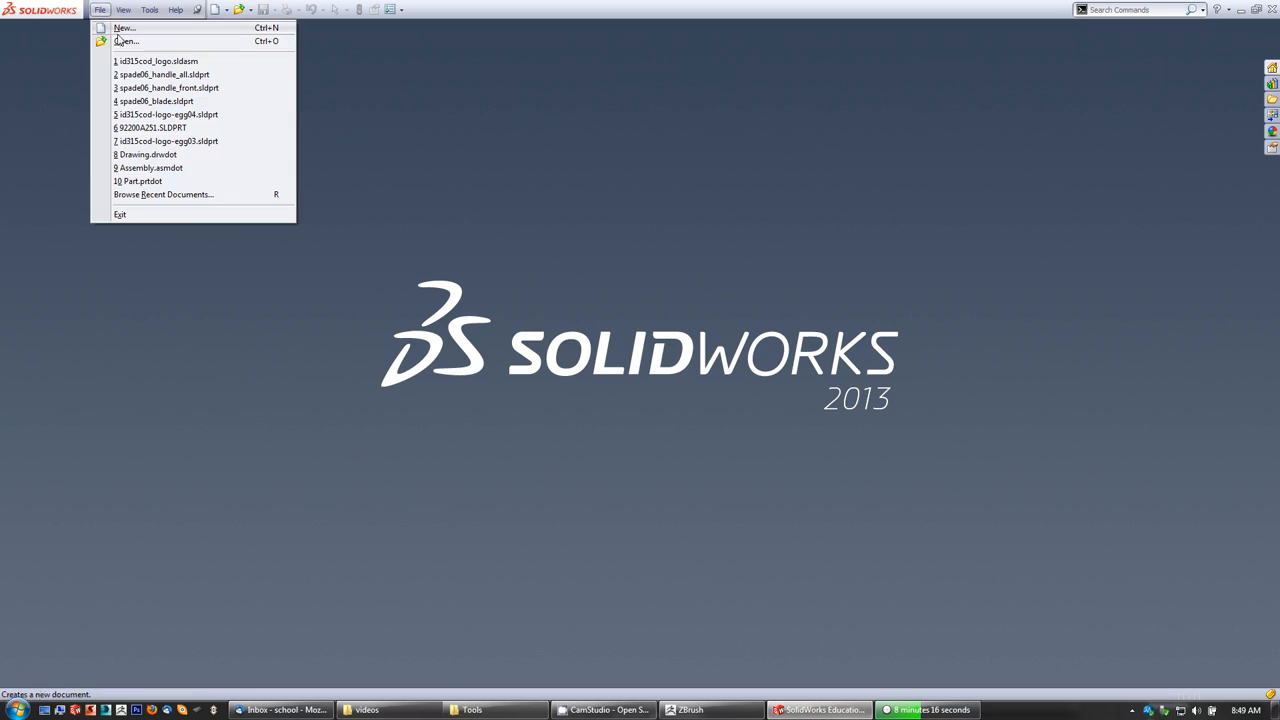
click(123, 42)
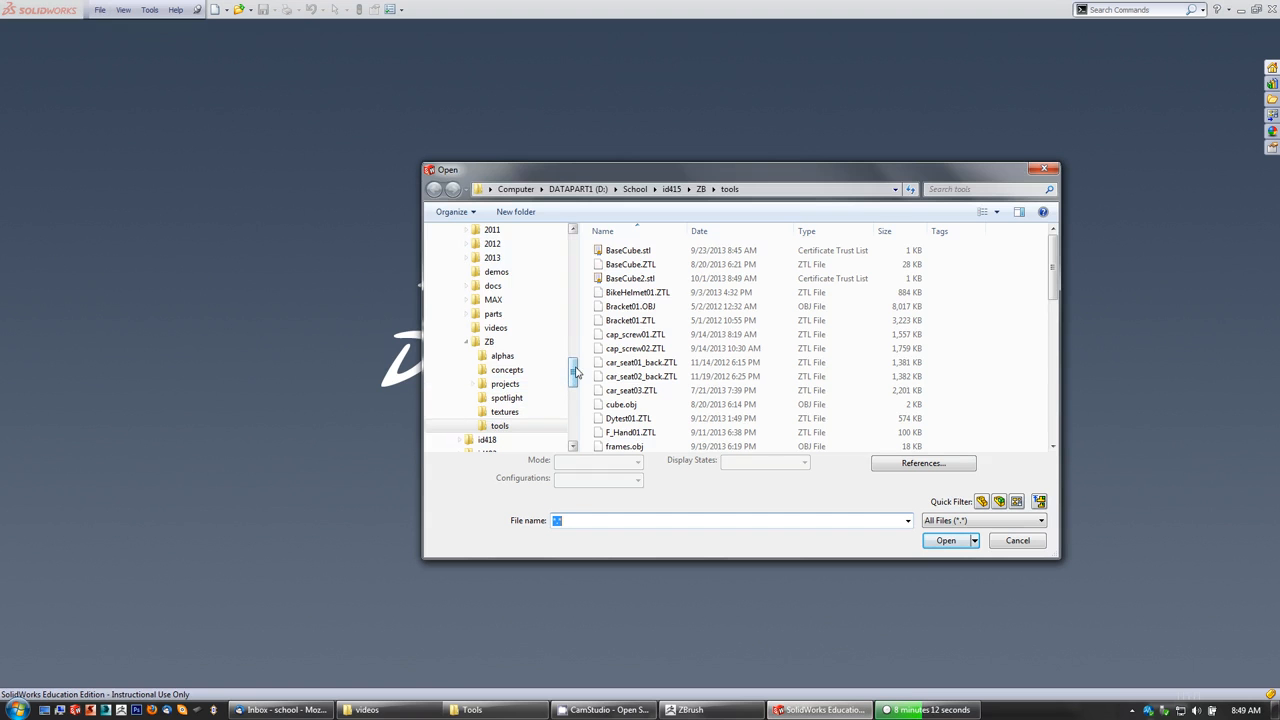
drag(575, 372, 575, 382)
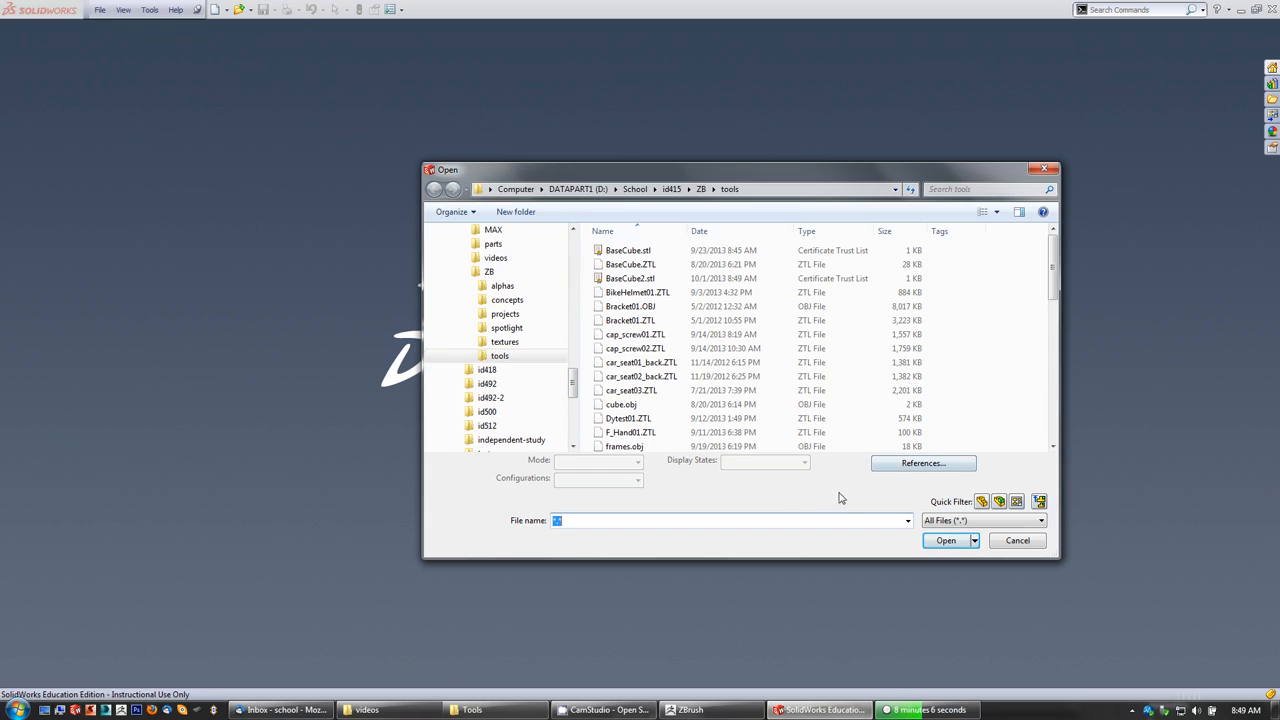
click(965, 521)
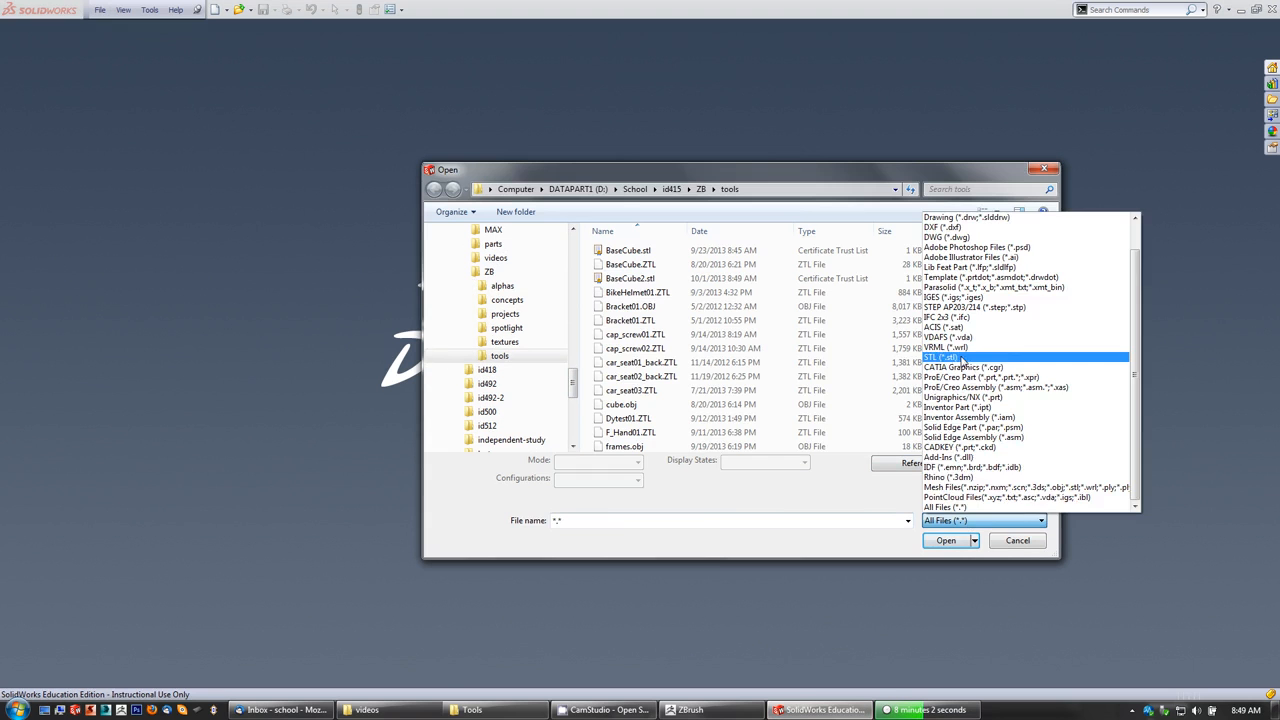
click(960, 357)
click(651, 266)
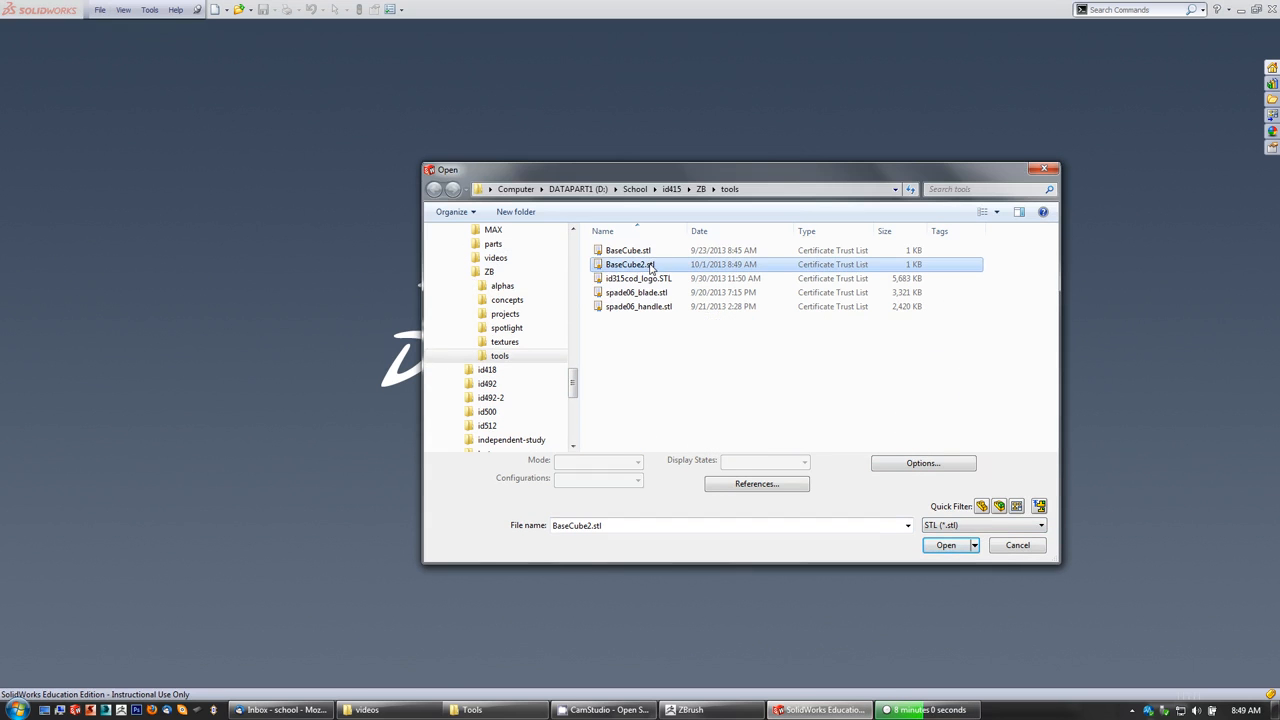
Import BaseCube2.stl as a solid body in millimetres, keeping the missing template folders listed and skipping Import Diagnostics.
click(922, 463)
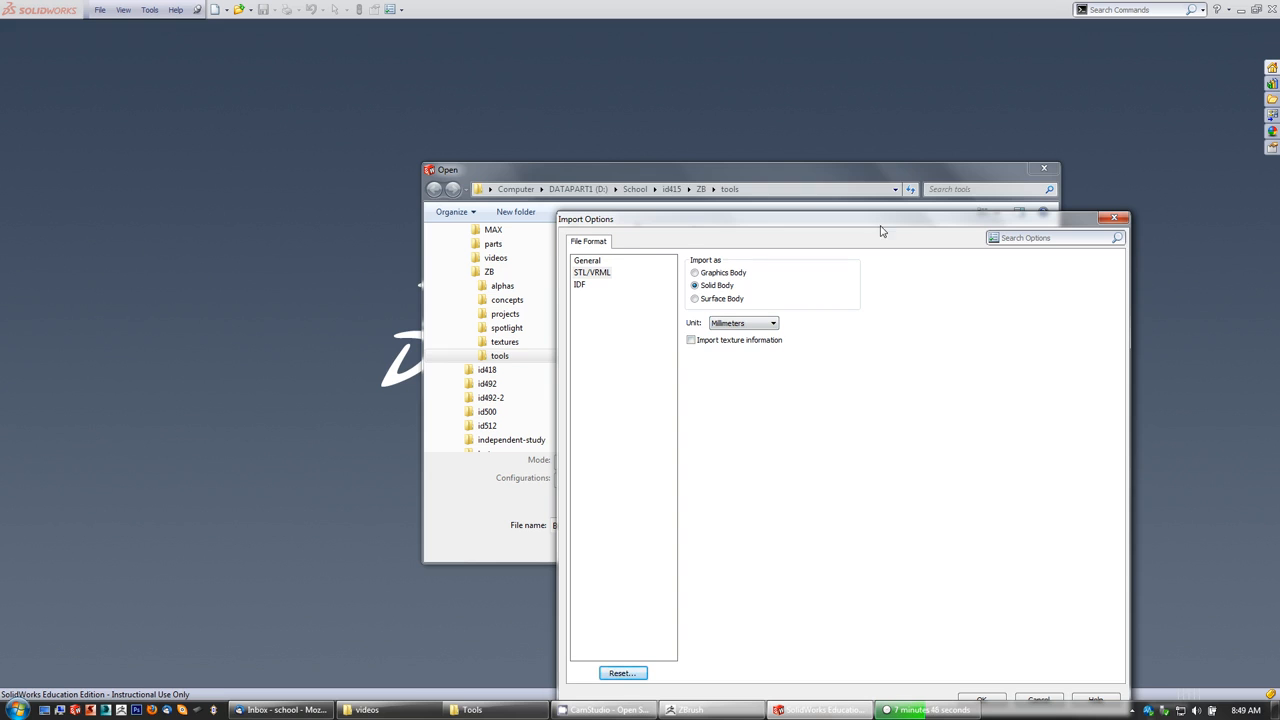
drag(881, 231, 857, 177)
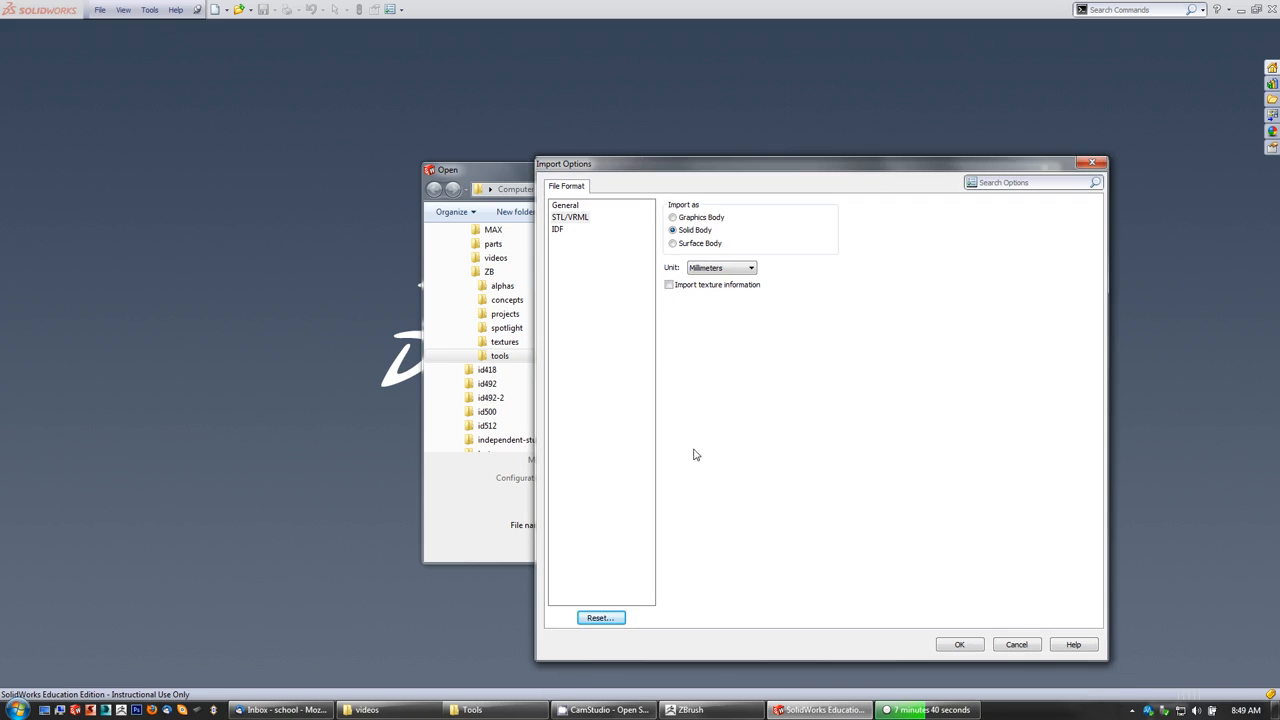
click(959, 645)
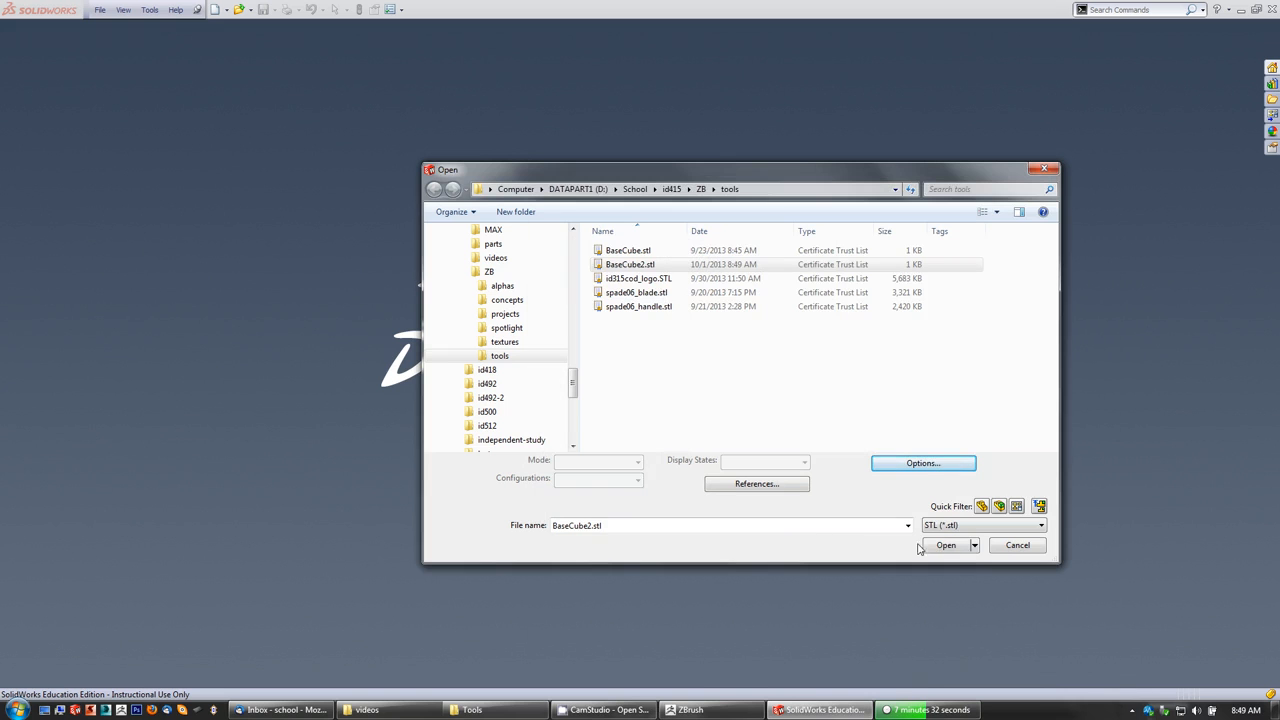
click(946, 546)
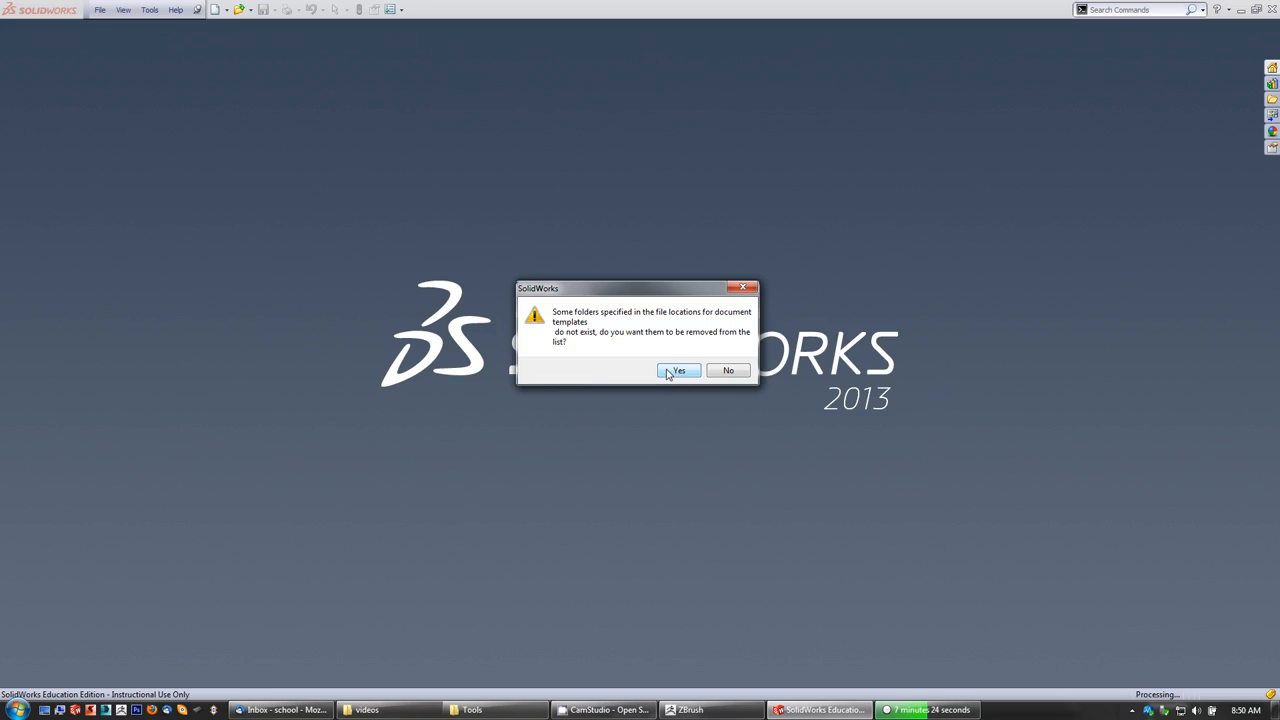
click(729, 371)
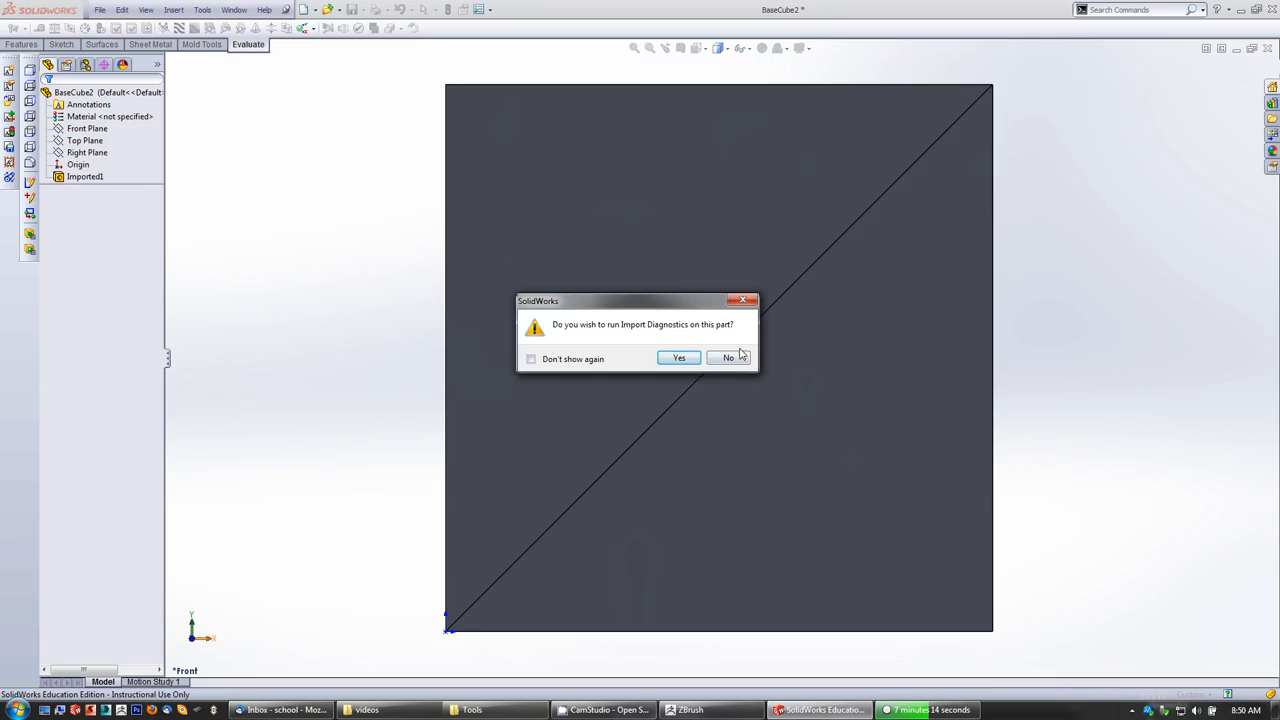
click(729, 357)
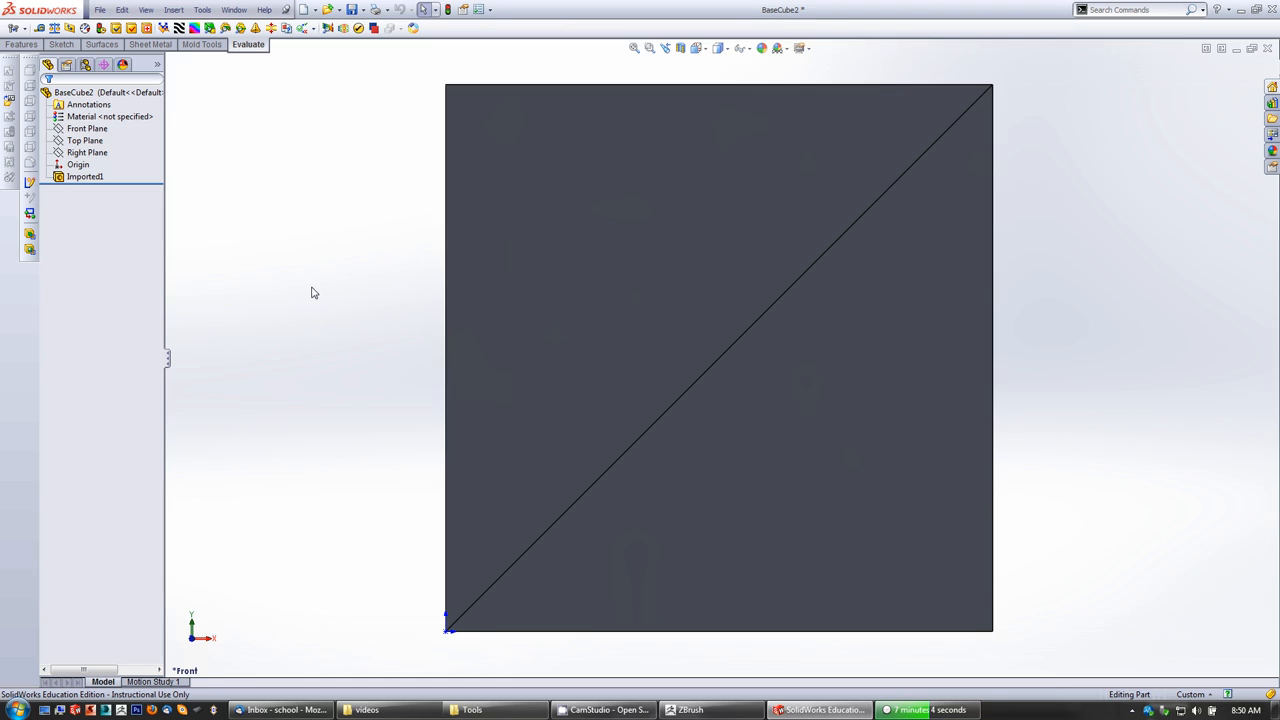
Measure the distance between the two end vertices of one top edge of the imported cube.
middle_drag(314, 293, 354, 369)
scroll(354, 370, up, 5)
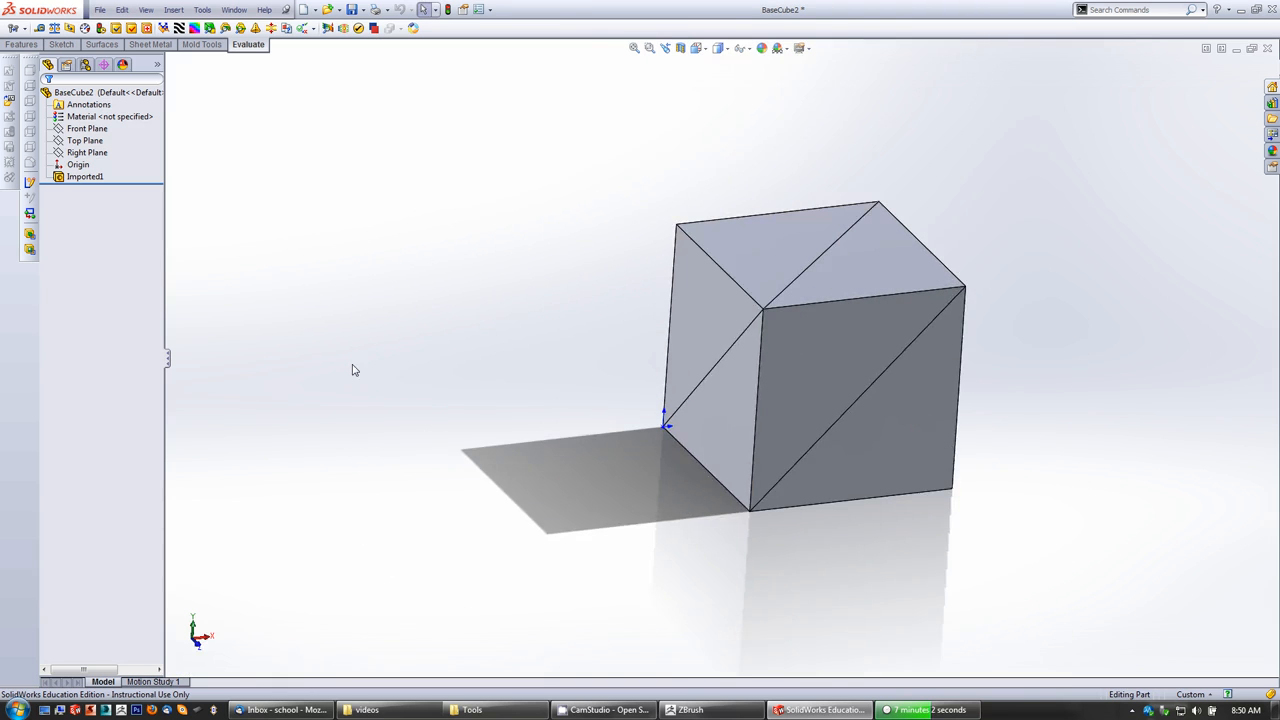
middle_drag(1131, 411, 1045, 462)
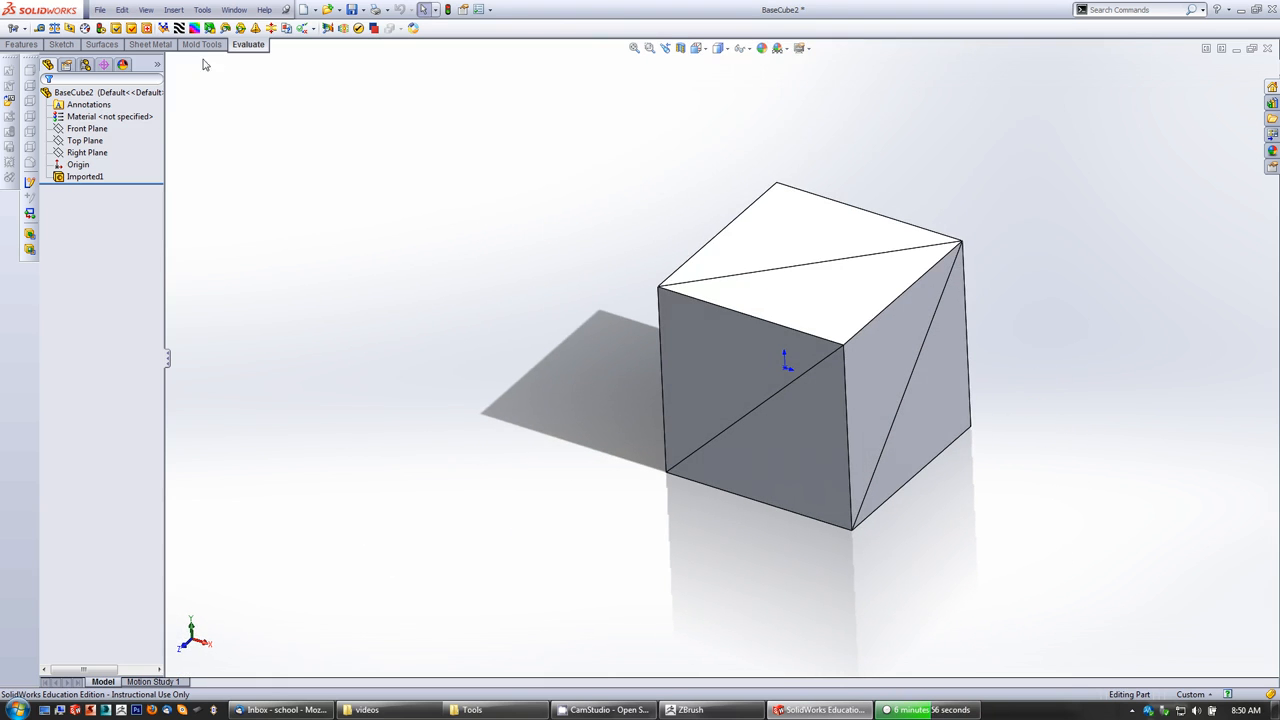
click(39, 28)
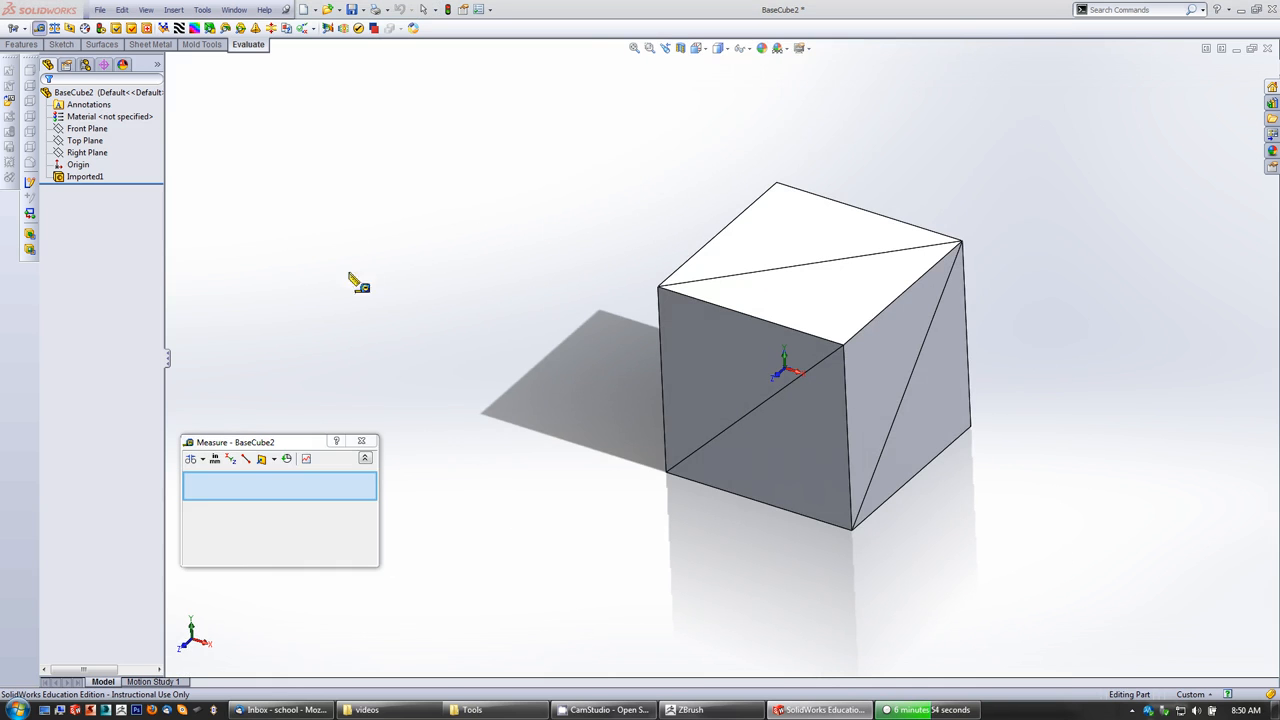
click(843, 346)
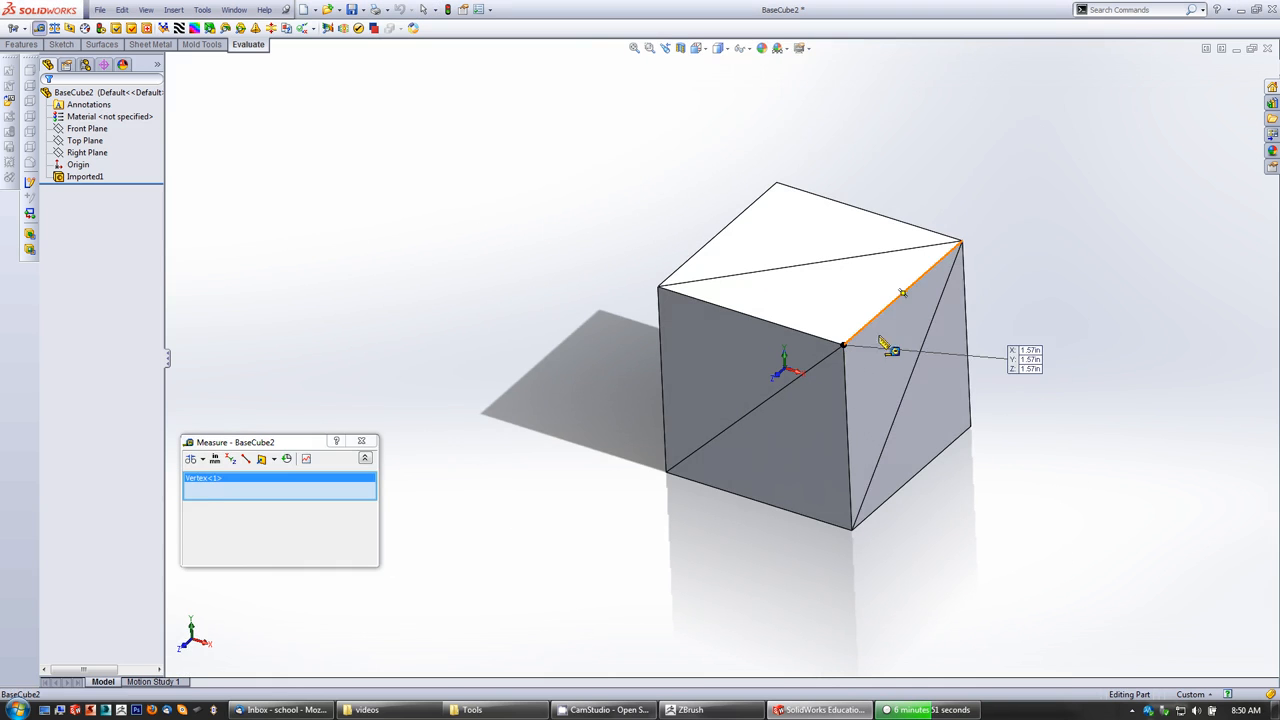
click(962, 243)
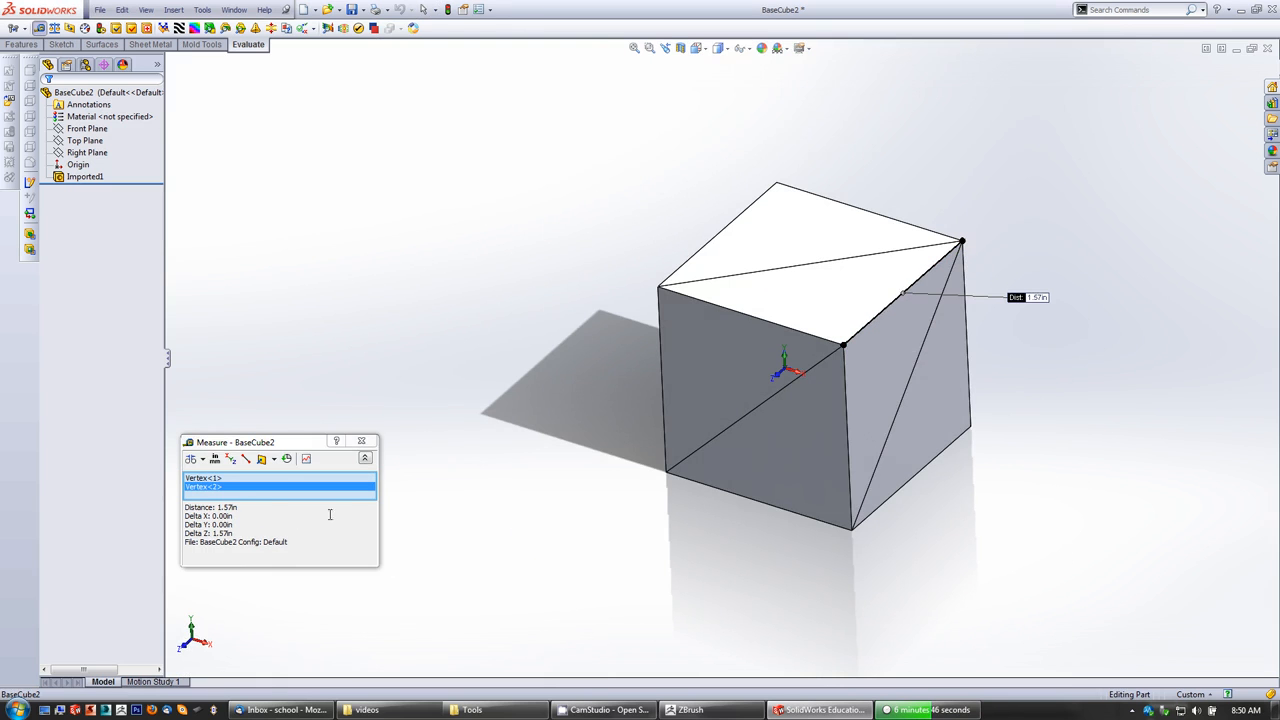
Set the Measure tool's custom length unit to millimetres, read the edge distance again and close the tool.
click(214, 459)
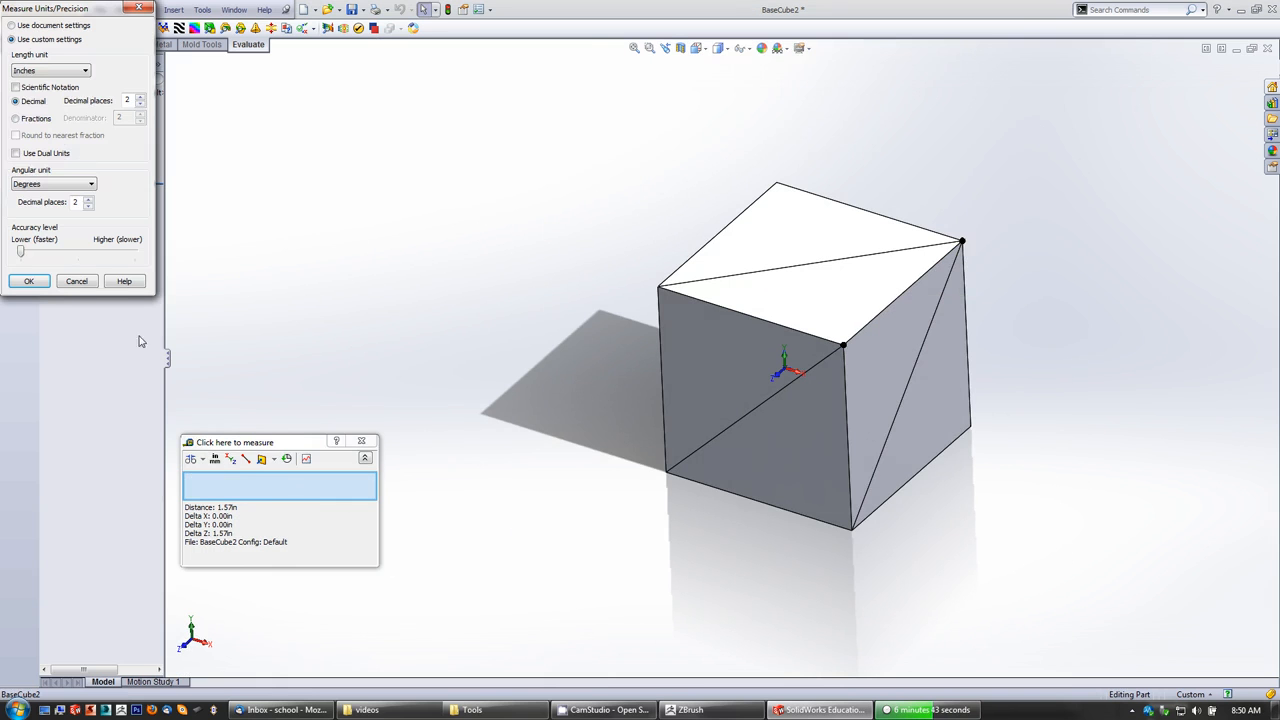
click(40, 71)
click(40, 108)
click(35, 284)
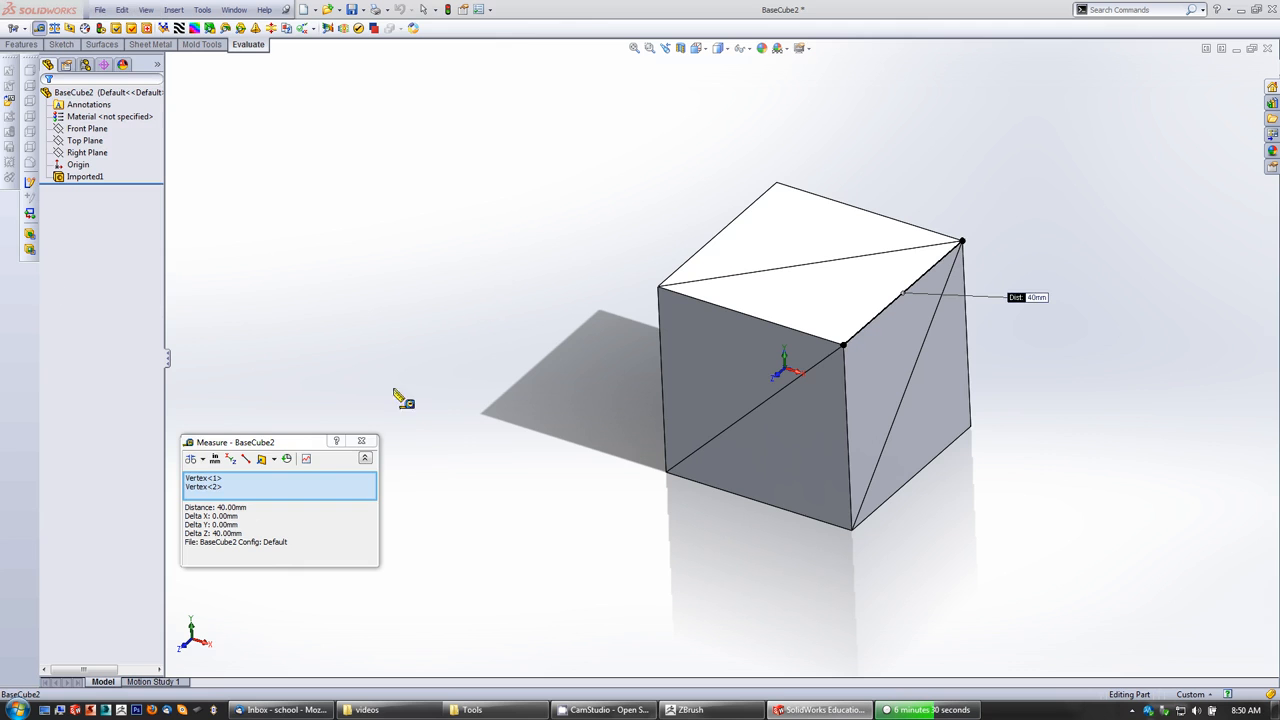
click(362, 443)
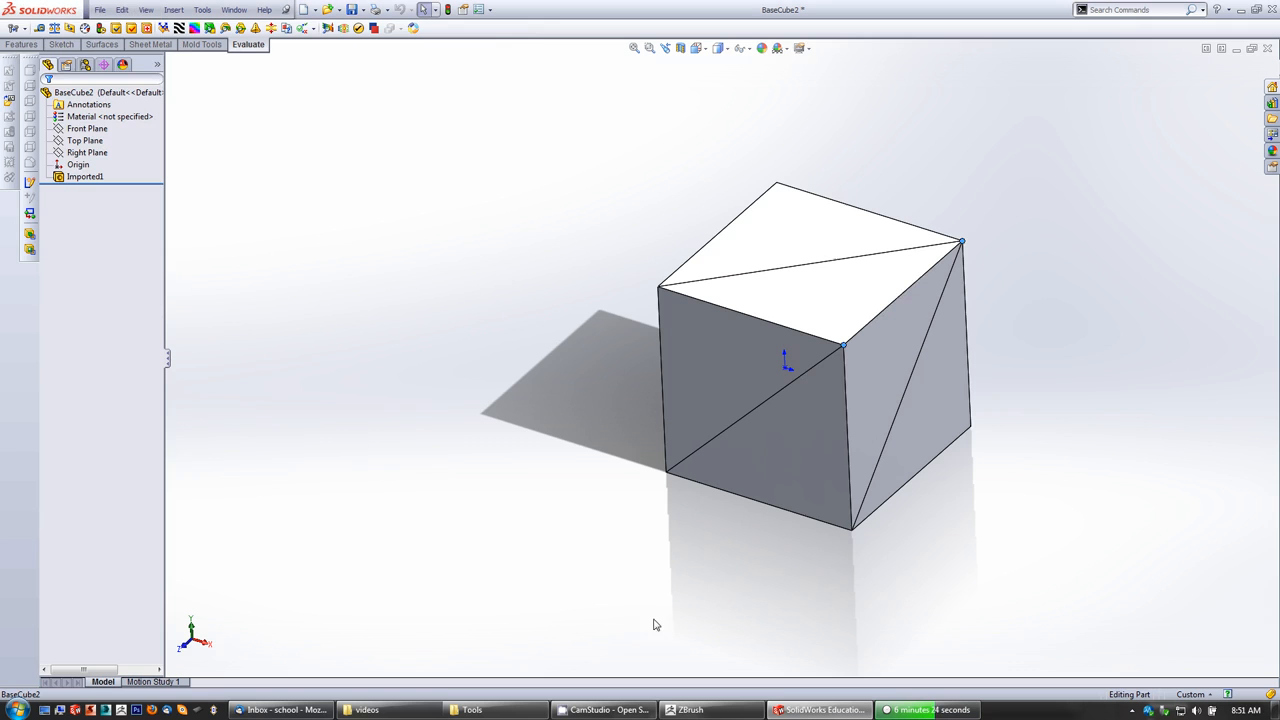
middle_drag(490, 474, 489, 447)
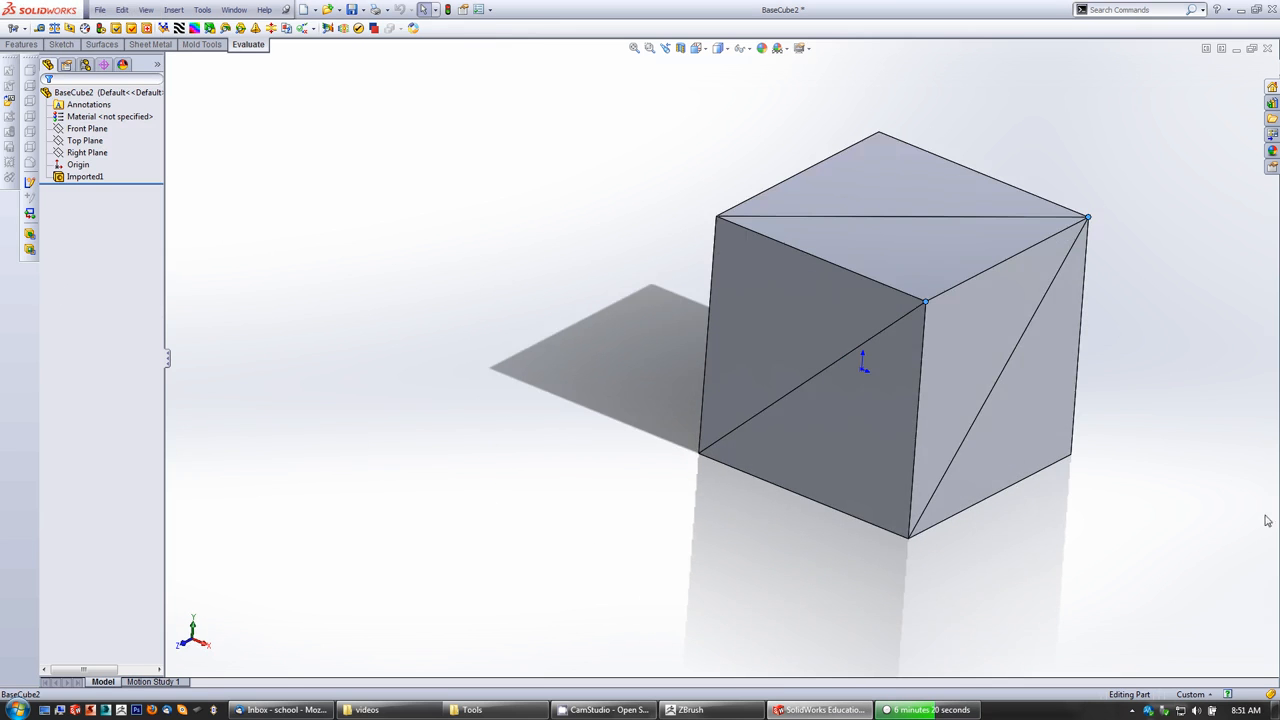
scroll(1166, 514, down, 2)
scroll(1057, 480, up, 5)
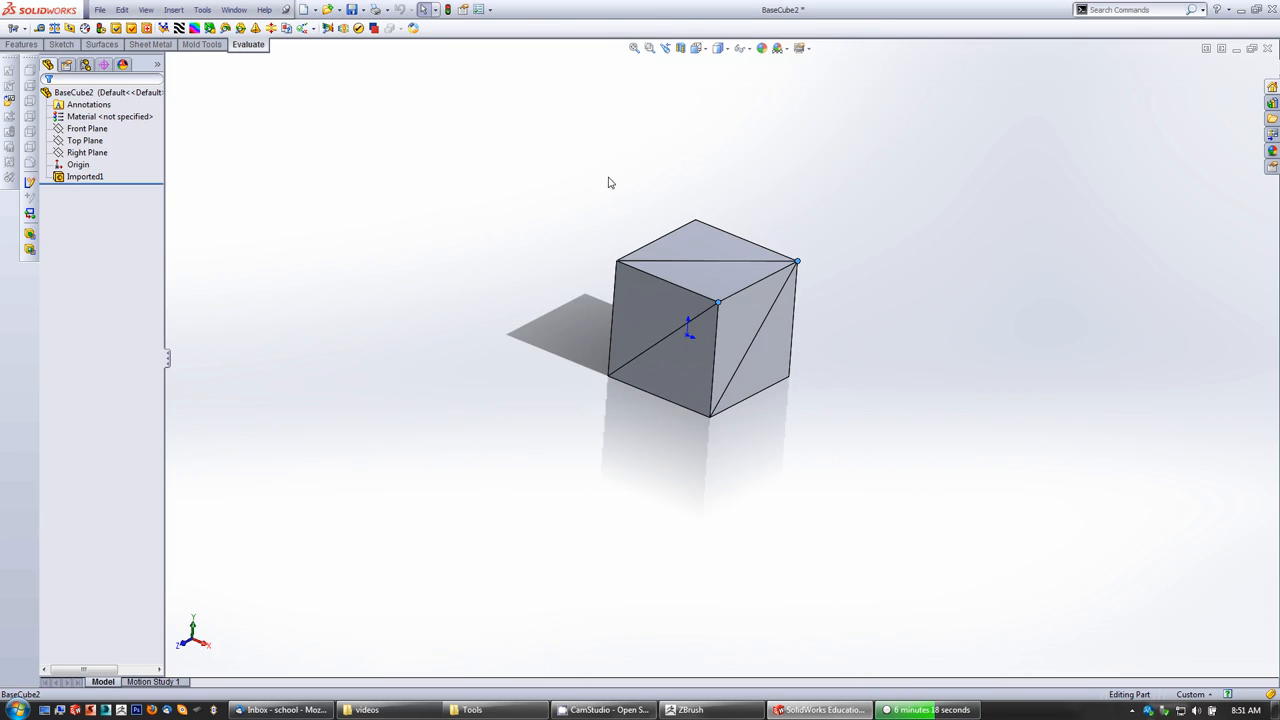
click(172, 10)
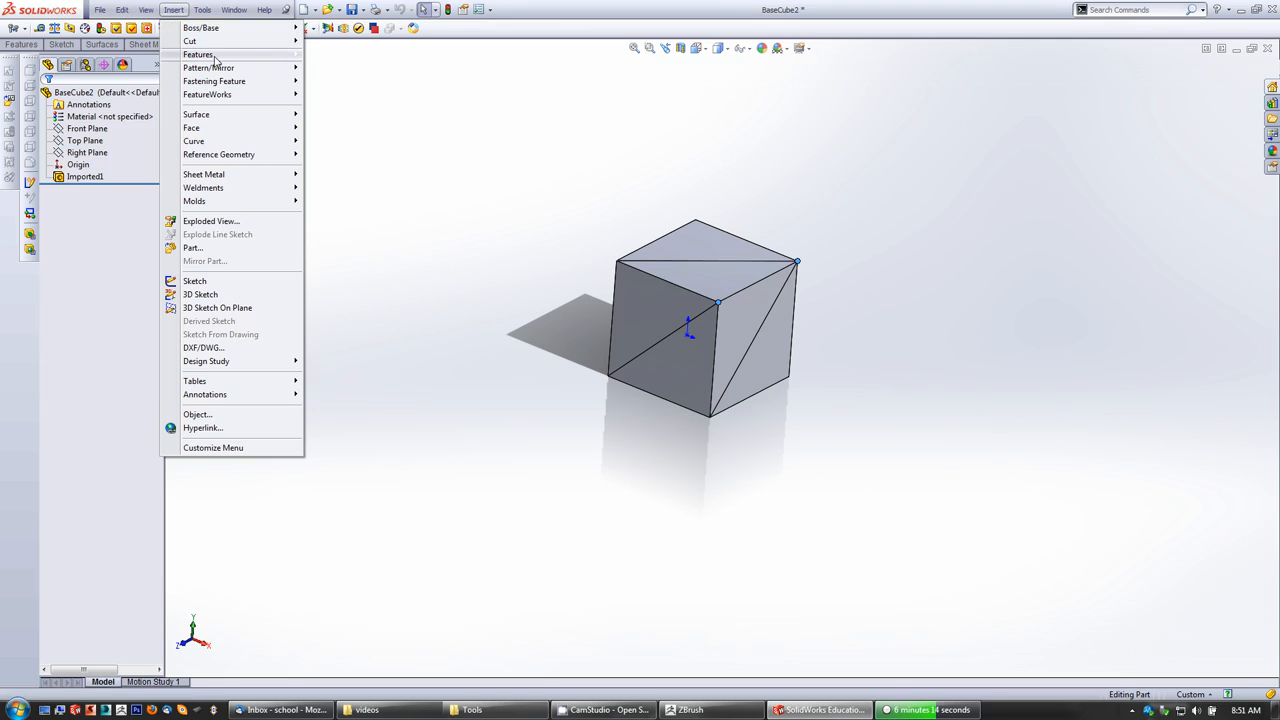
mouse_move(207, 58)
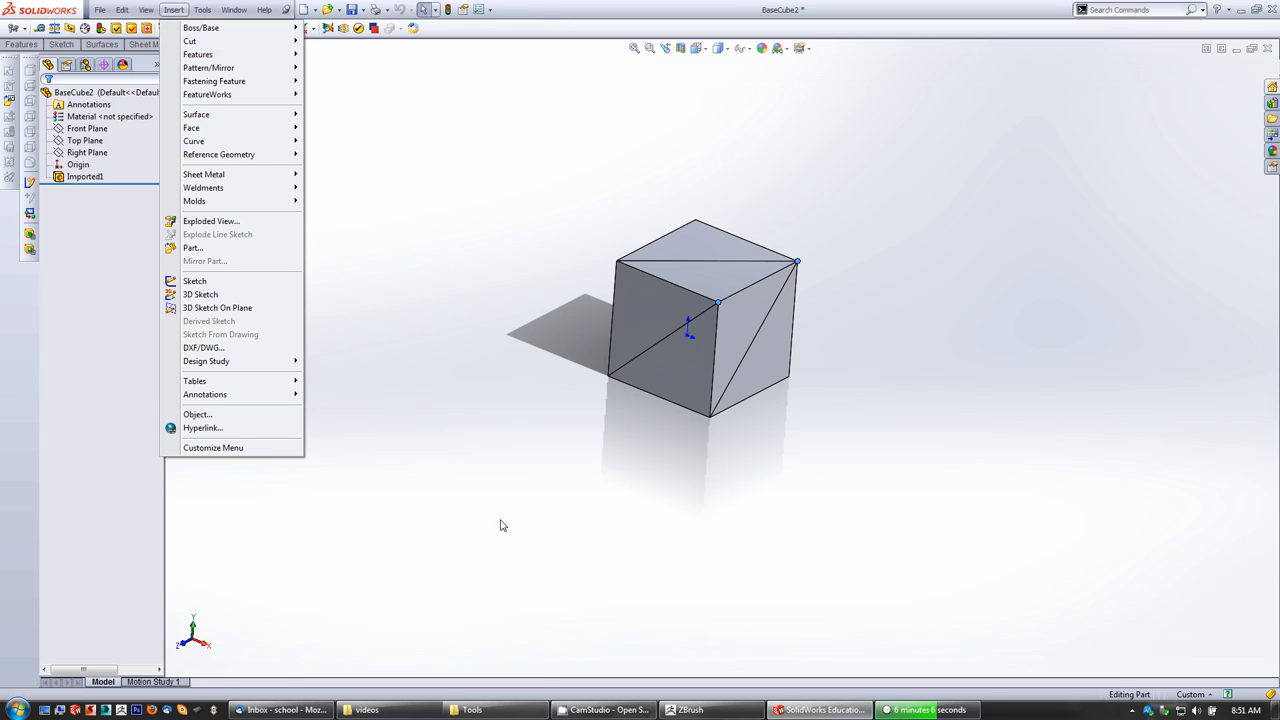
click(640, 709)
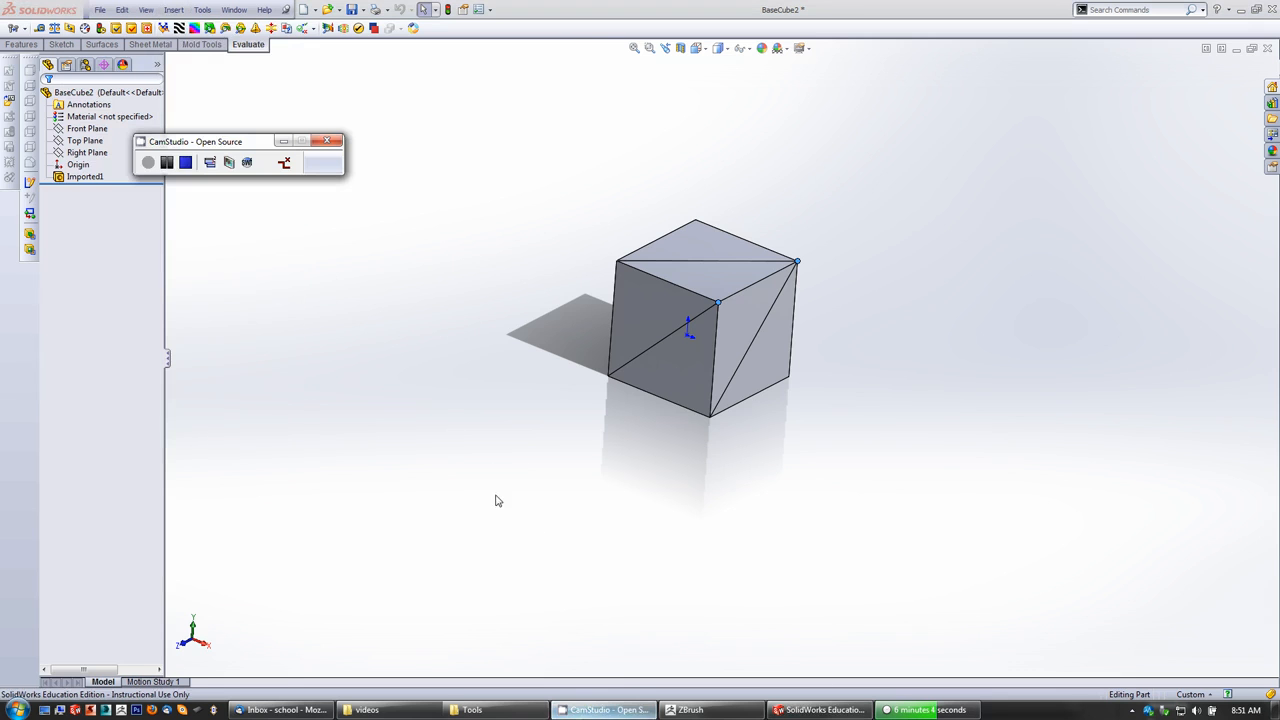